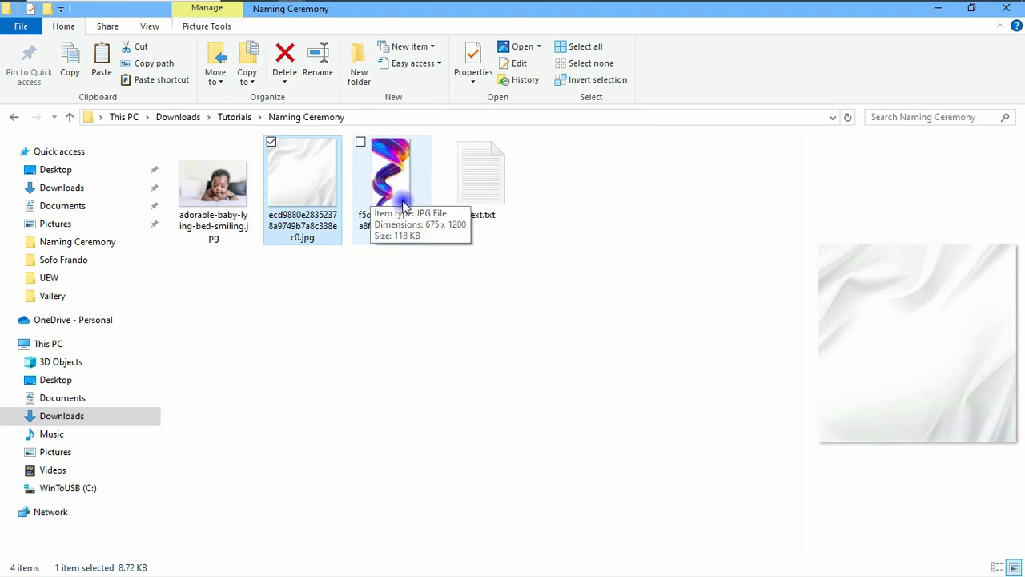
# - Open text.txt from the Naming Ceremony folder to read the invitation wording
pyautogui.click(475, 189)
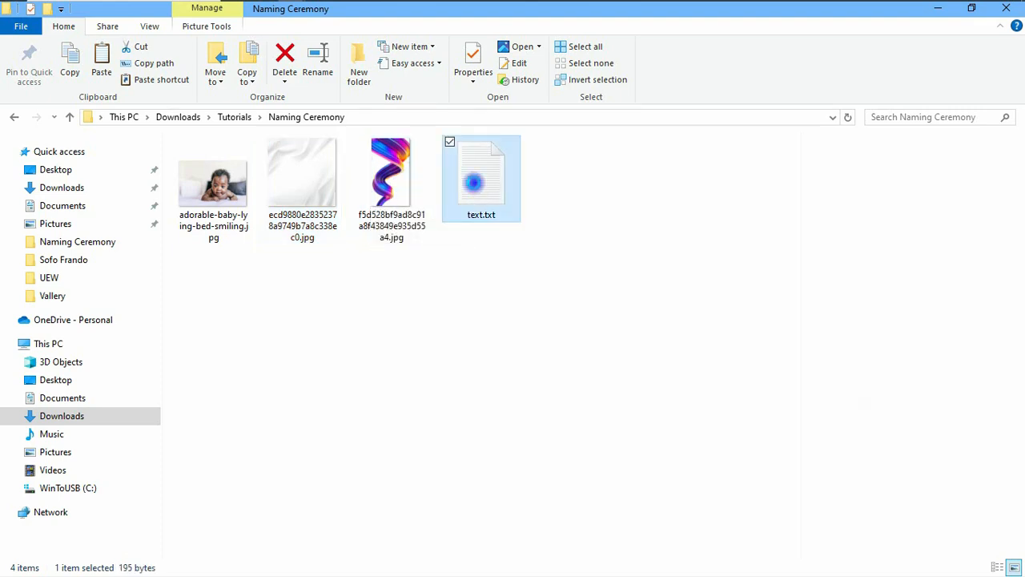
pyautogui.doubleClick(474, 188)
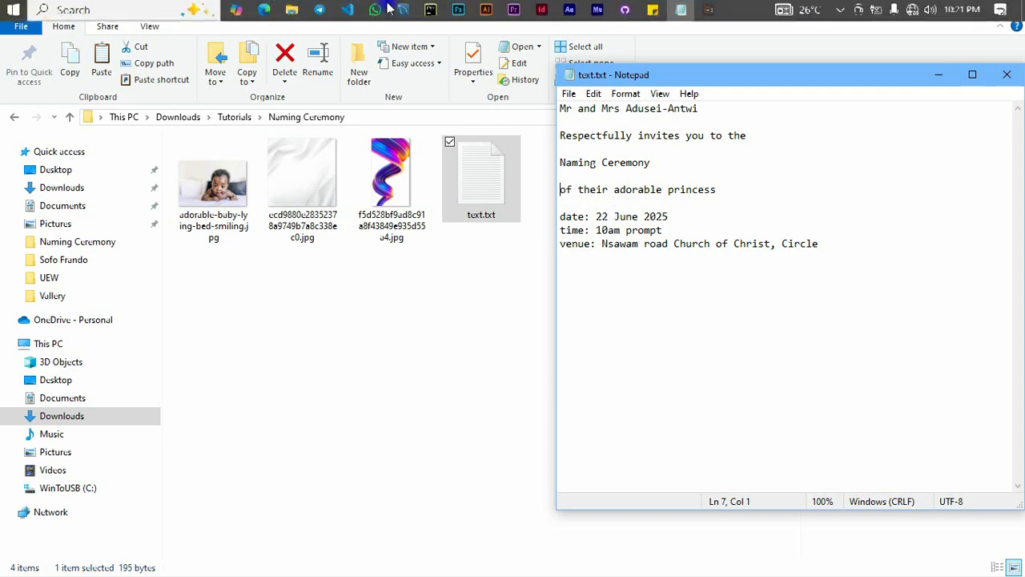
# - Switch to Photoshop and set up a new document 10 inches wide and 10 inches high
pyautogui.click(455, 12)
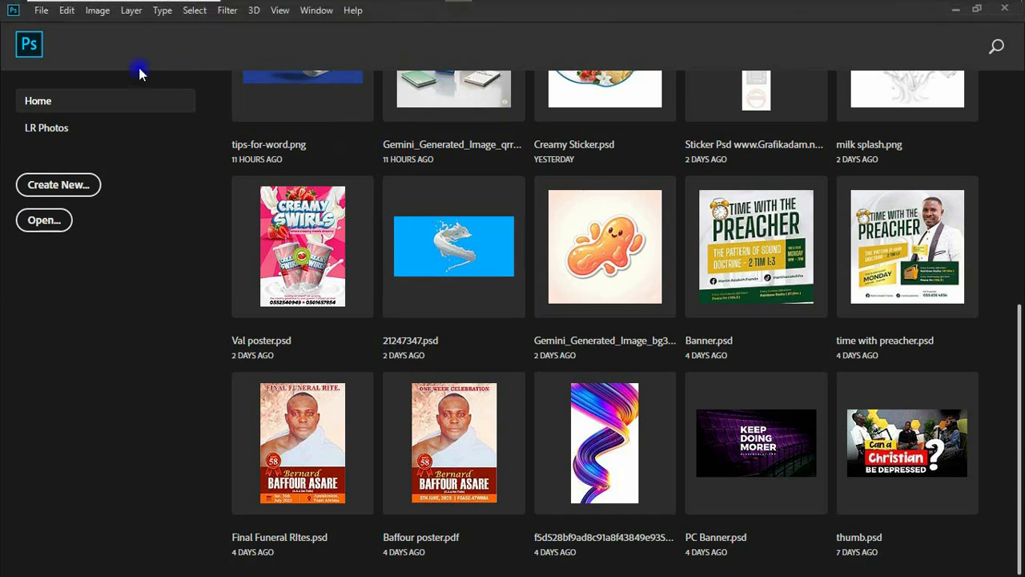
pyautogui.click(40, 11)
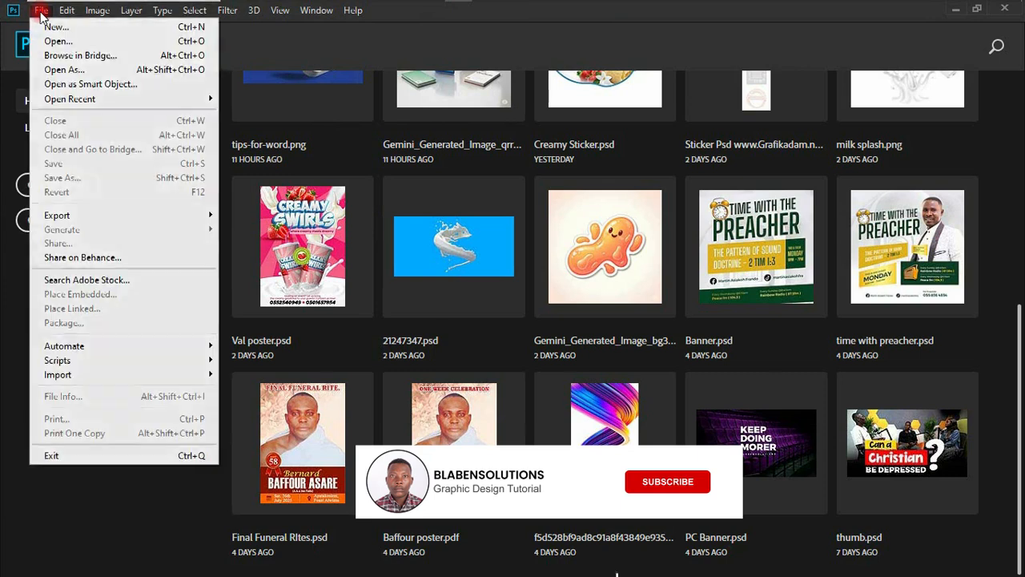
pyautogui.click(49, 28)
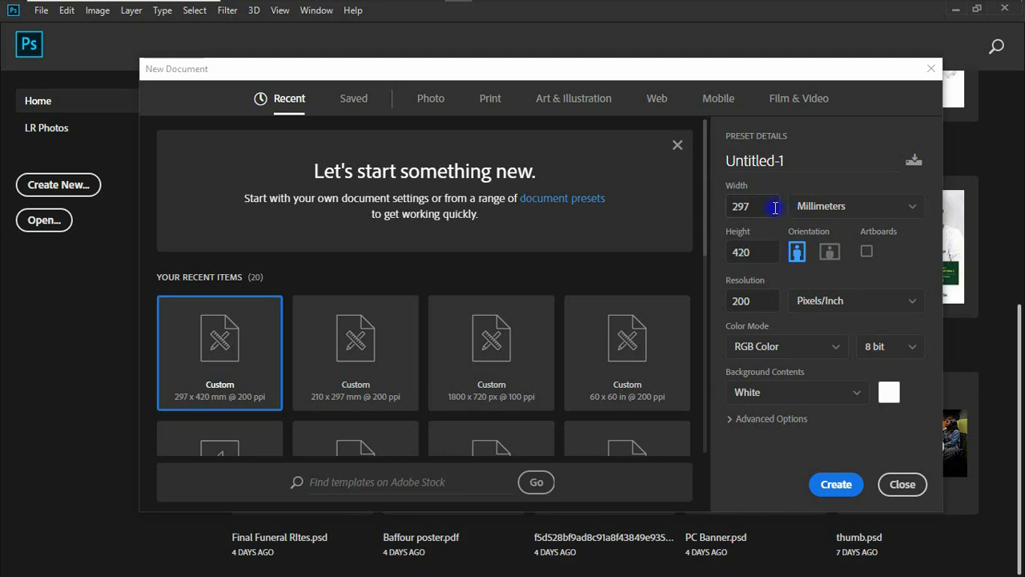
pyautogui.click(807, 207)
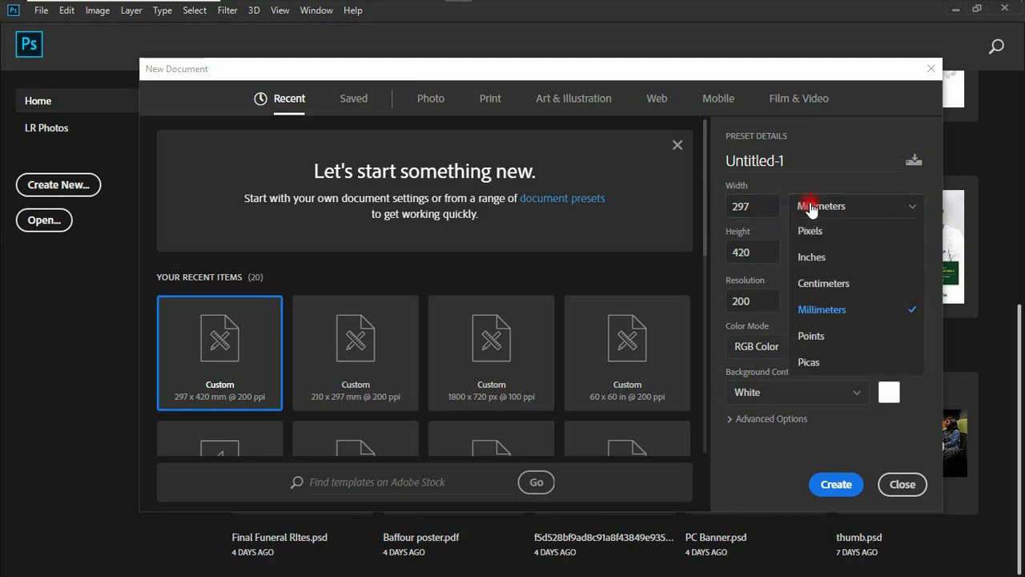
pyautogui.click(811, 258)
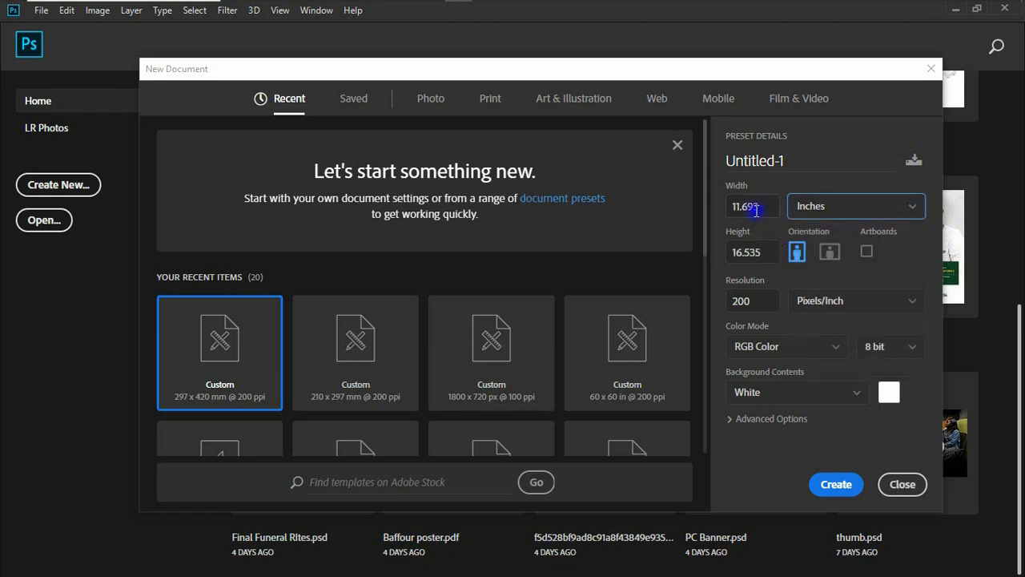
pyautogui.moveTo(756, 210); pyautogui.dragTo(727, 208)
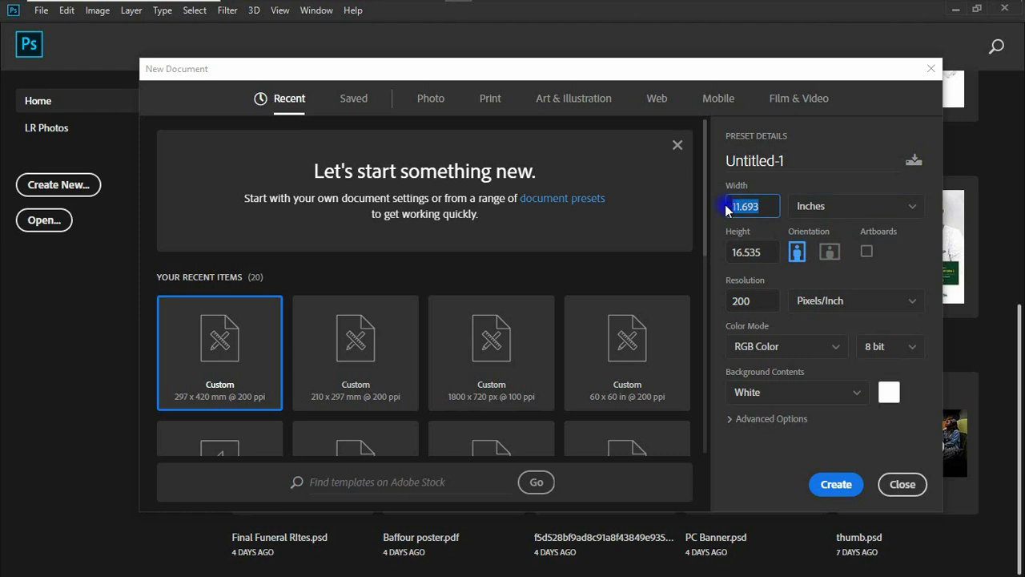
pyautogui.write('10')
pyautogui.moveTo(767, 253); pyautogui.dragTo(696, 255)
pyautogui.write('1')
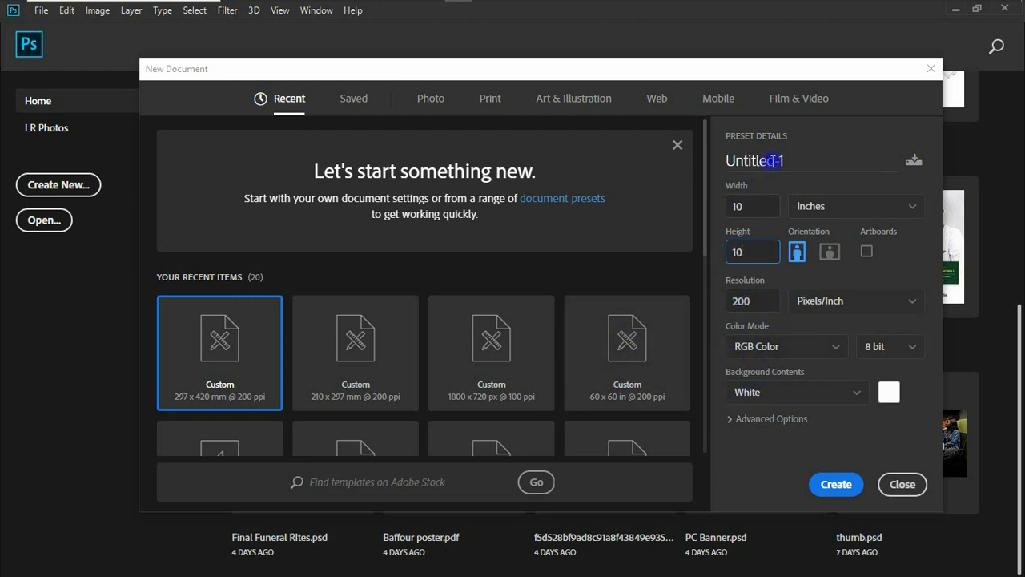
# - Name the new document Naming Ceremony and create it
pyautogui.moveTo(793, 161); pyautogui.dragTo(729, 161)
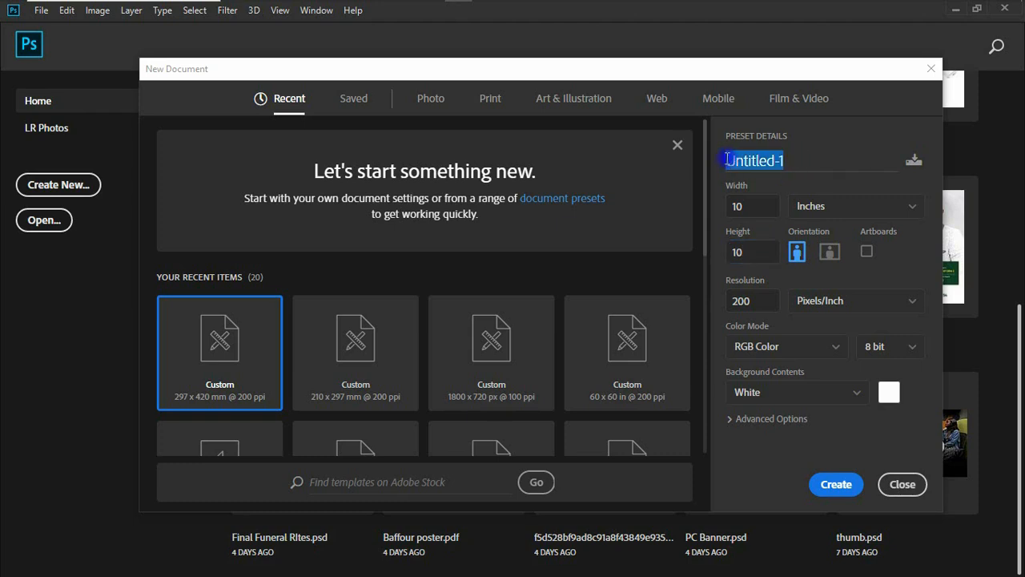
pyautogui.write('Naming Ceremony')
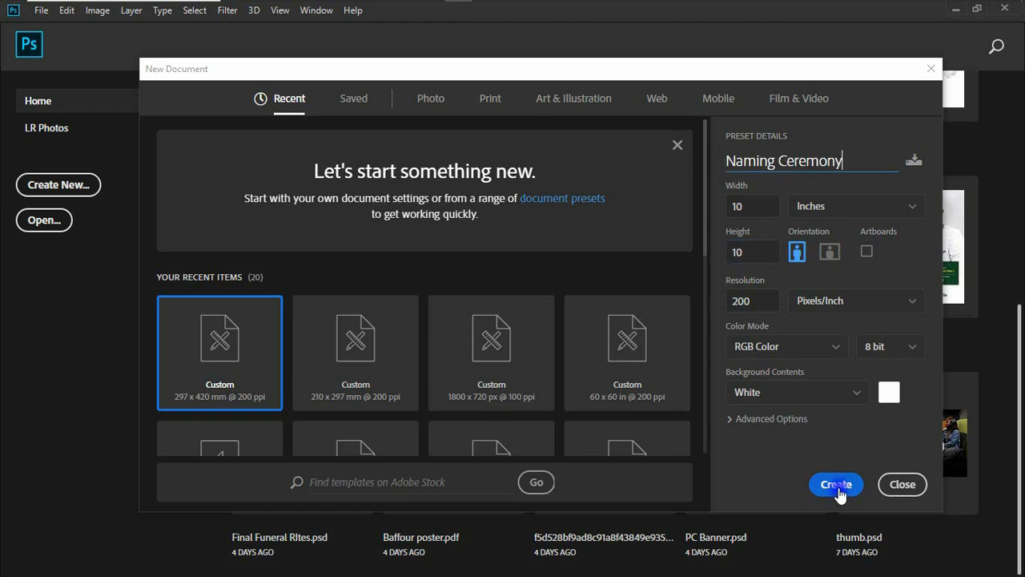
pyautogui.click(837, 485)
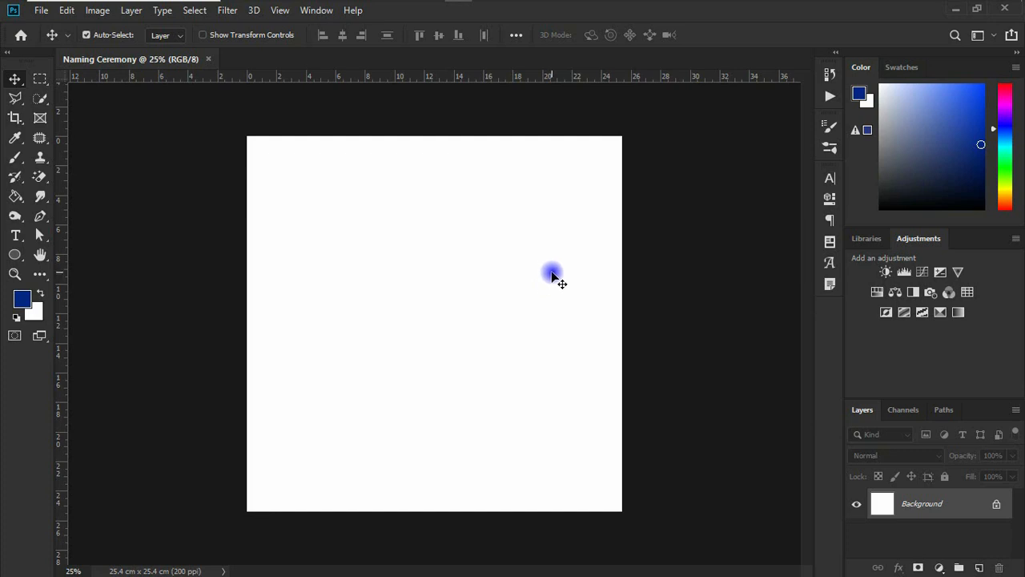
# - Place the white fabric image from the Naming Ceremony folder onto the Photoshop canvas
pyautogui.moveTo(483, 6)
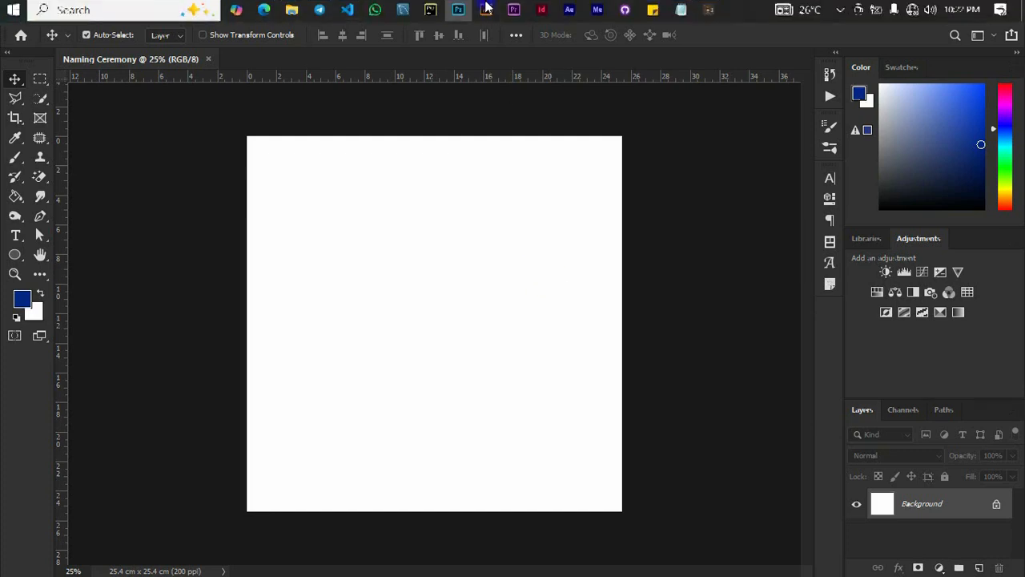
pyautogui.click(291, 10)
pyautogui.click(436, 89)
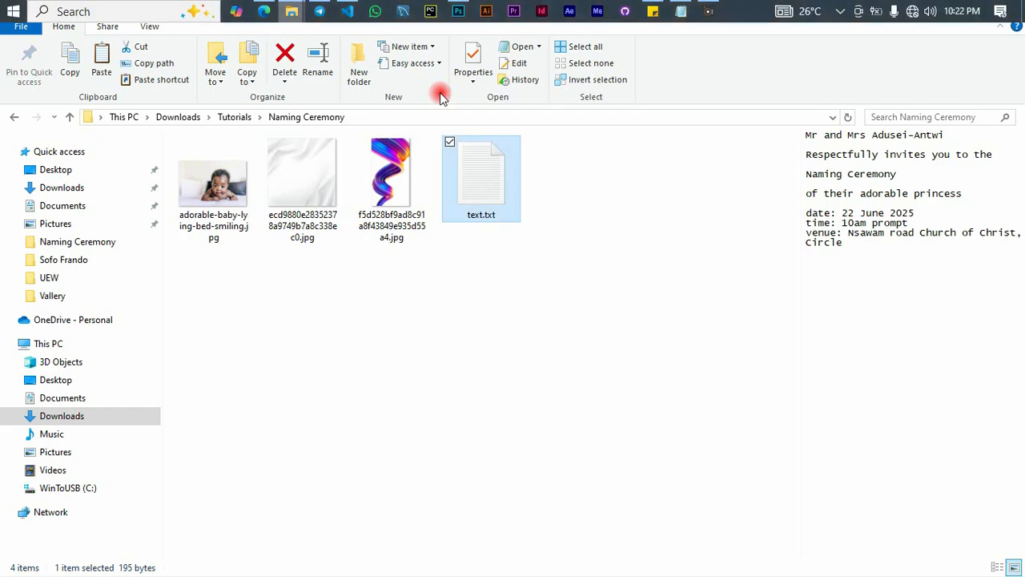
pyautogui.click(303, 166)
pyautogui.moveTo(303, 166); pyautogui.dragTo(405, 354)
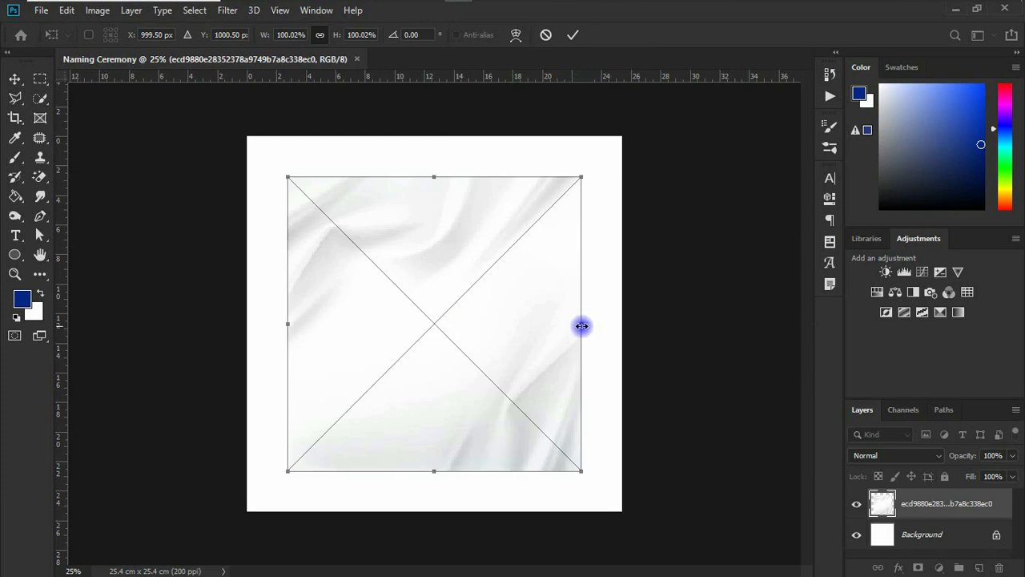
# - Scale the placed fabric image to about 132% so it covers the whole canvas, and commit the placement
pyautogui.moveTo(584, 325); pyautogui.dragTo(631, 323)
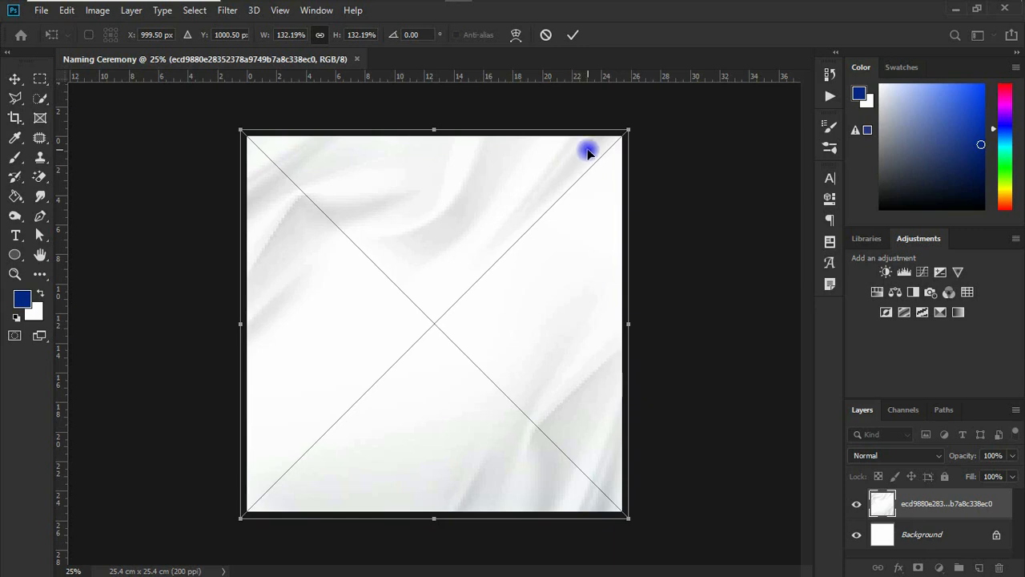
pyautogui.click(572, 35)
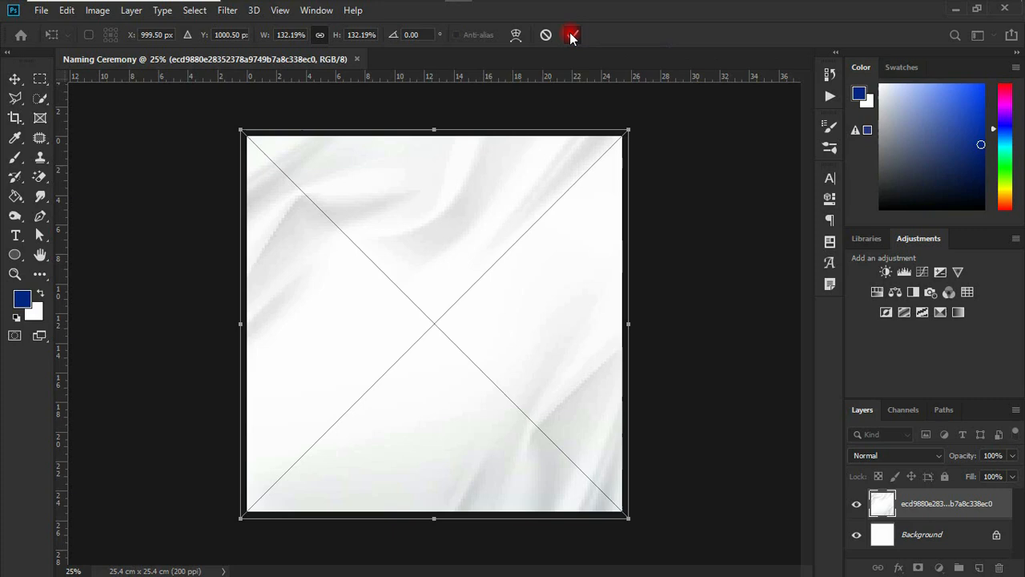
pyautogui.doubleClick(461, 178)
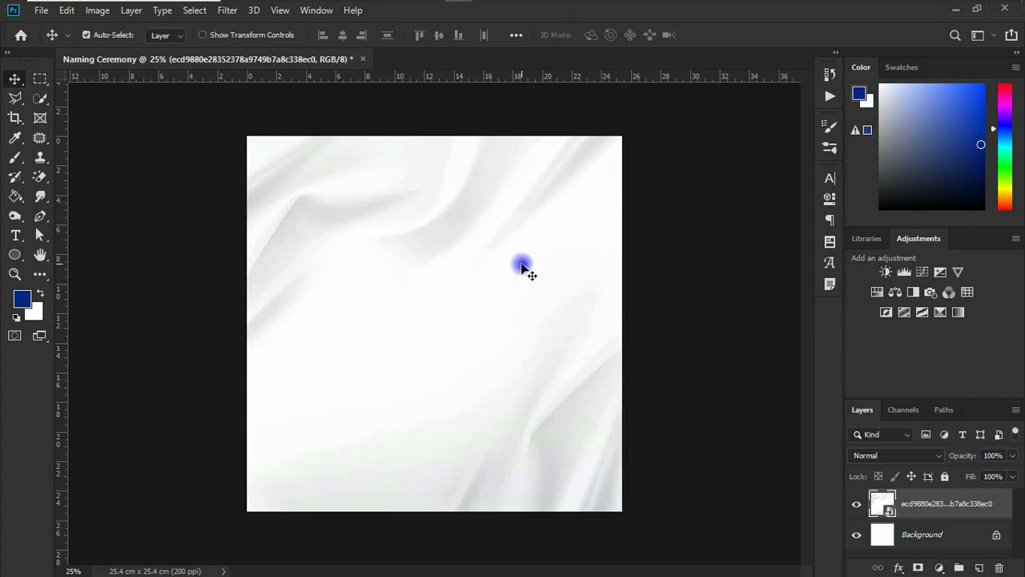
# - Open the colourful twisted ribbon JPG from the Naming Ceremony folder as a separate Photoshop document
pyautogui.moveTo(293, 10)
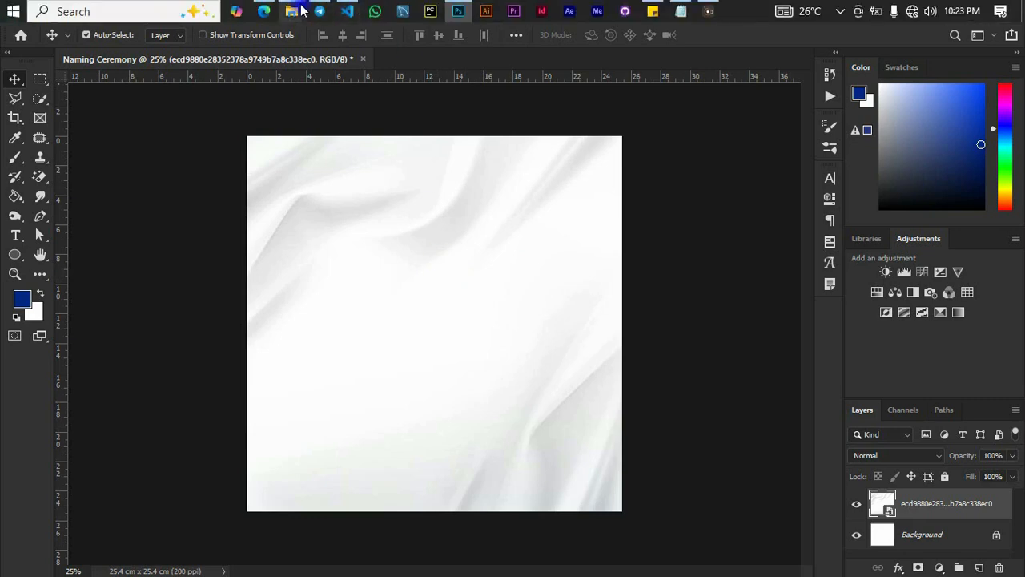
pyautogui.click(457, 92)
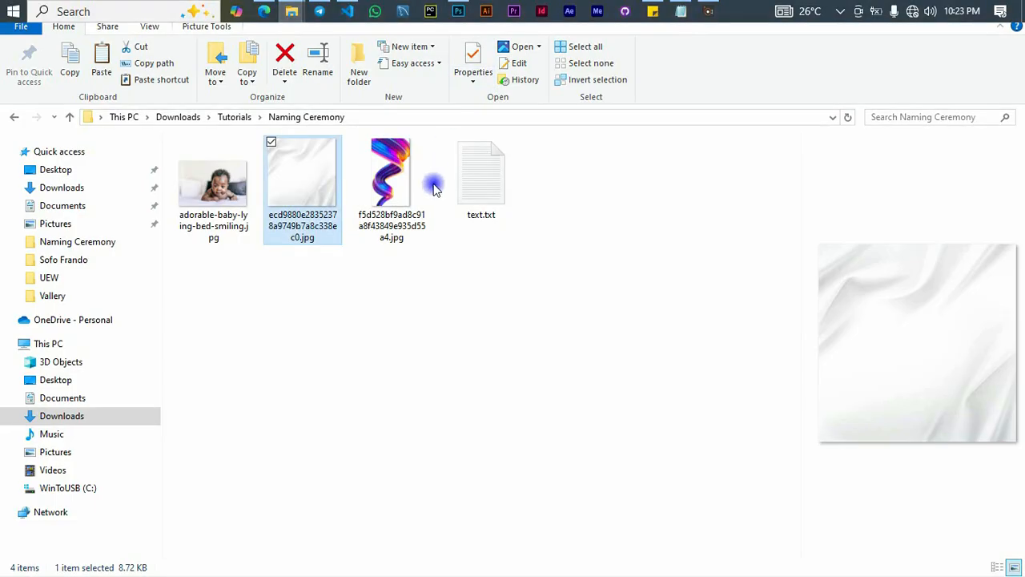
pyautogui.click(409, 193)
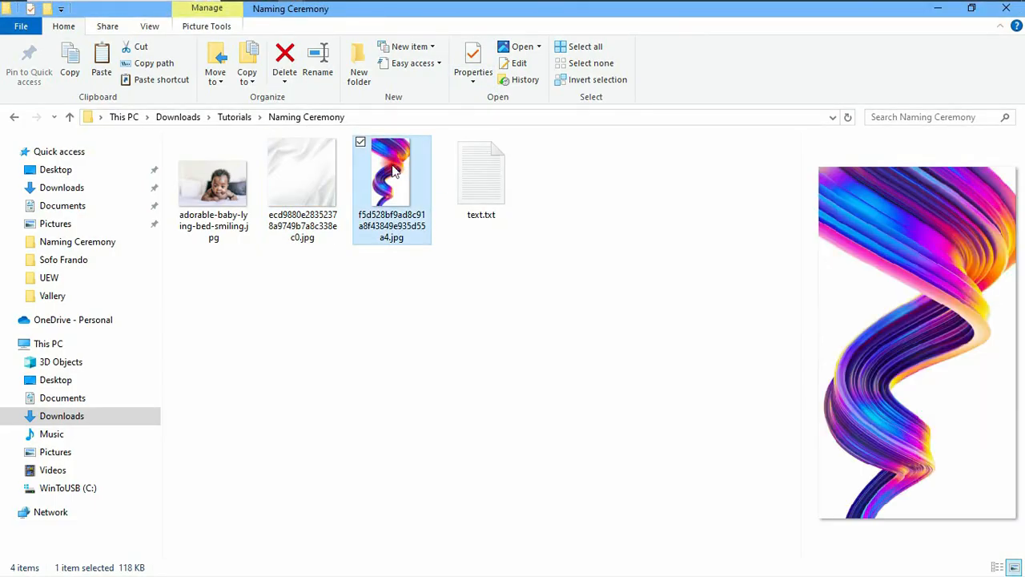
pyautogui.moveTo(391, 164); pyautogui.dragTo(474, 238)
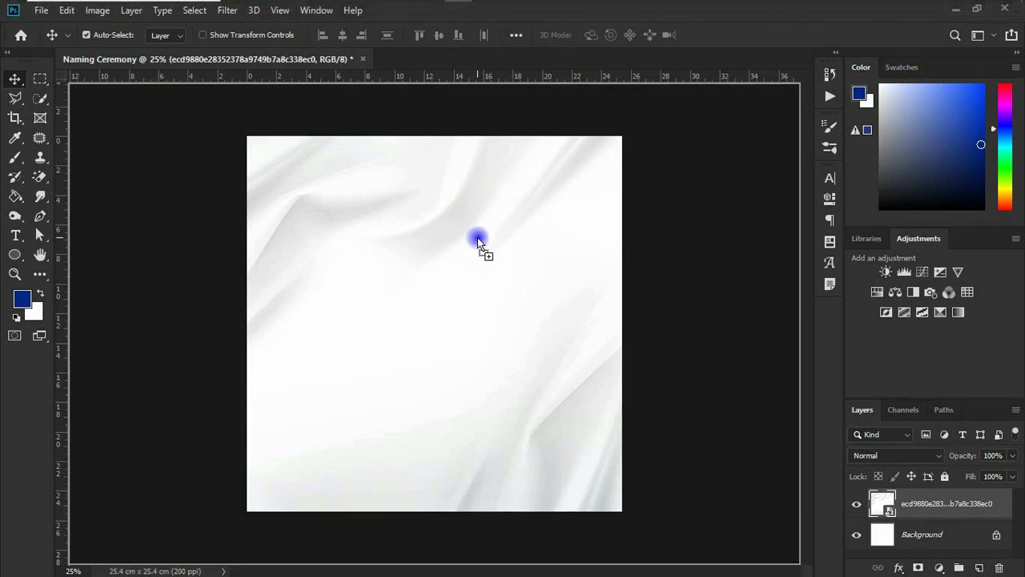
pyautogui.moveTo(478, 239); pyautogui.dragTo(680, 281)
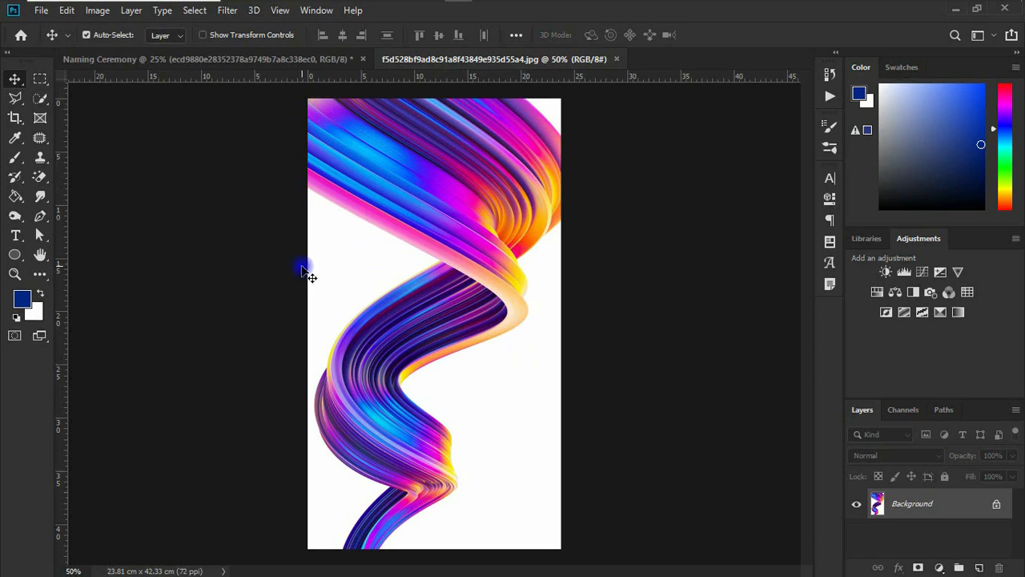
# - Select the white background around the ribbon with the Magic Wand tool
pyautogui.click(40, 98)
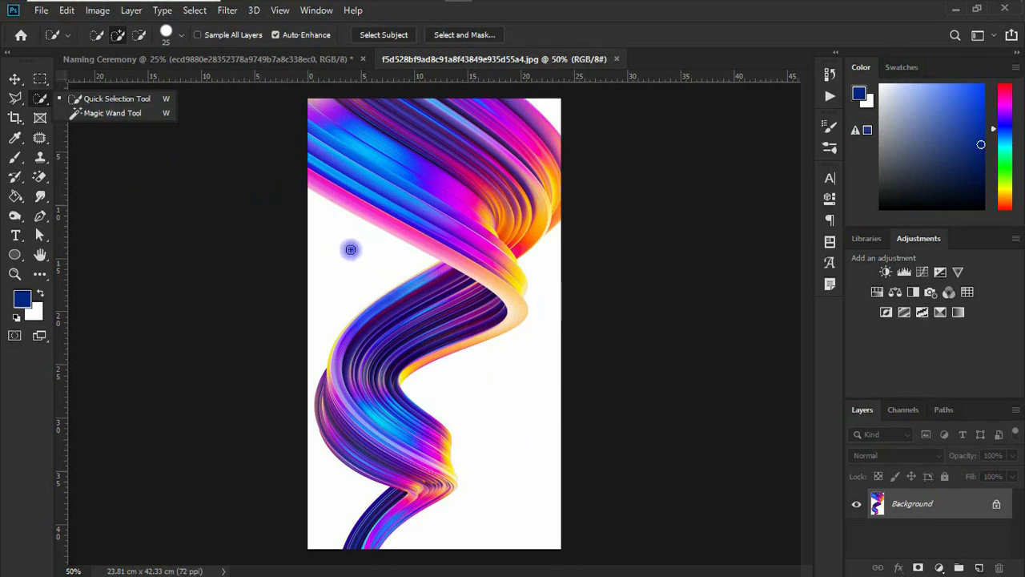
pyautogui.click(130, 114)
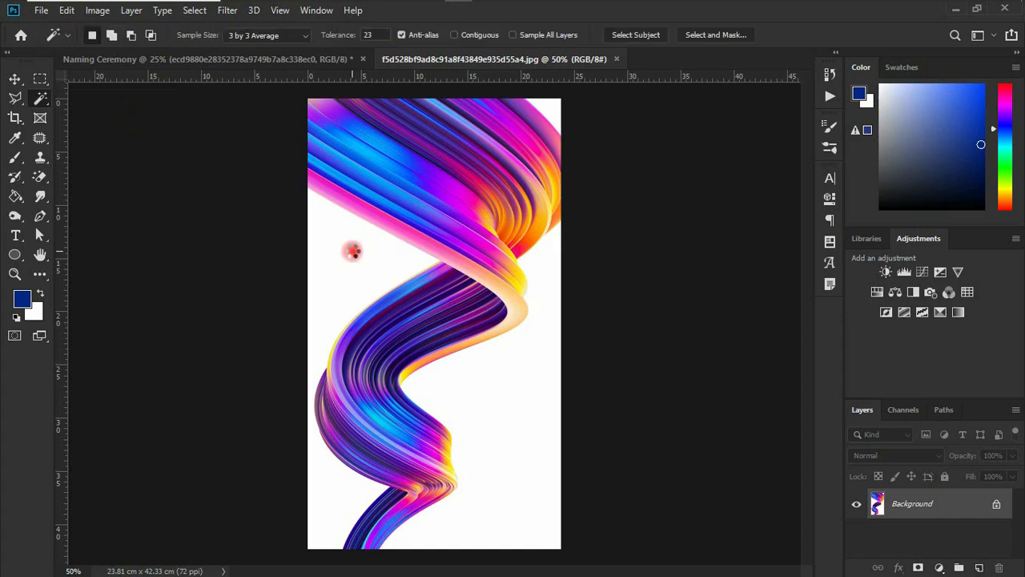
pyautogui.click(353, 251)
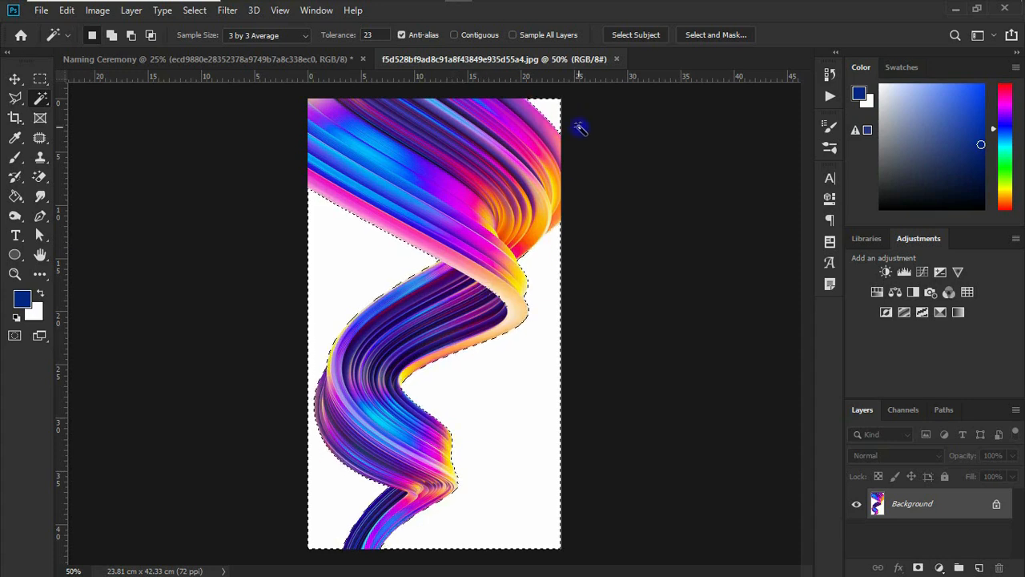
pyautogui.click(713, 37)
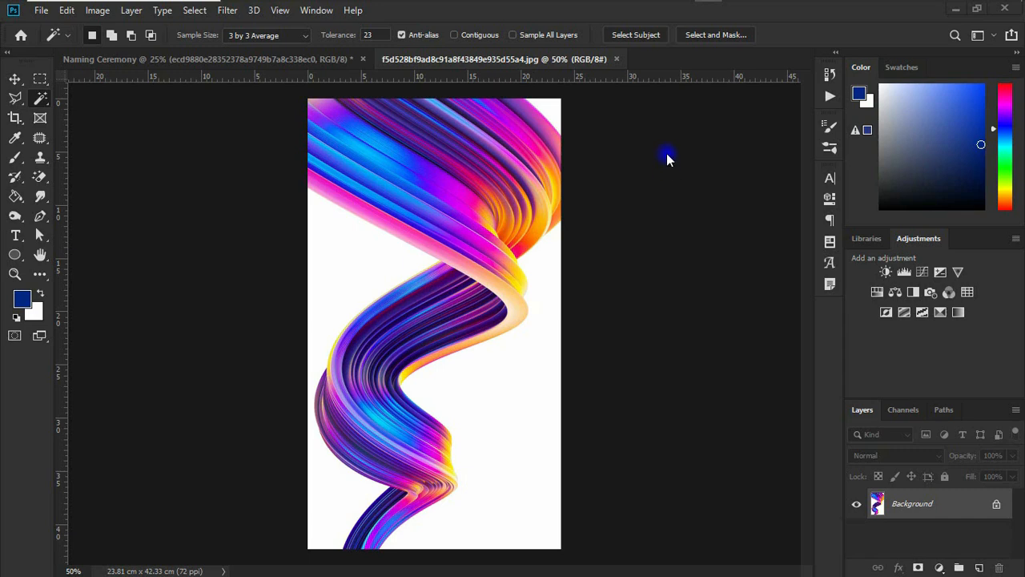
pyautogui.click(709, 35)
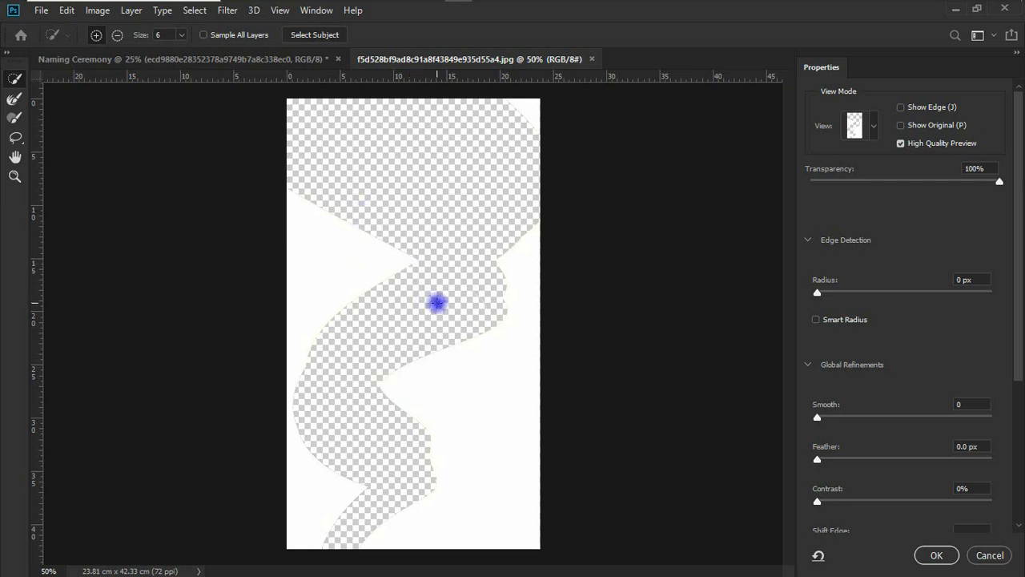
pyautogui.click(990, 556)
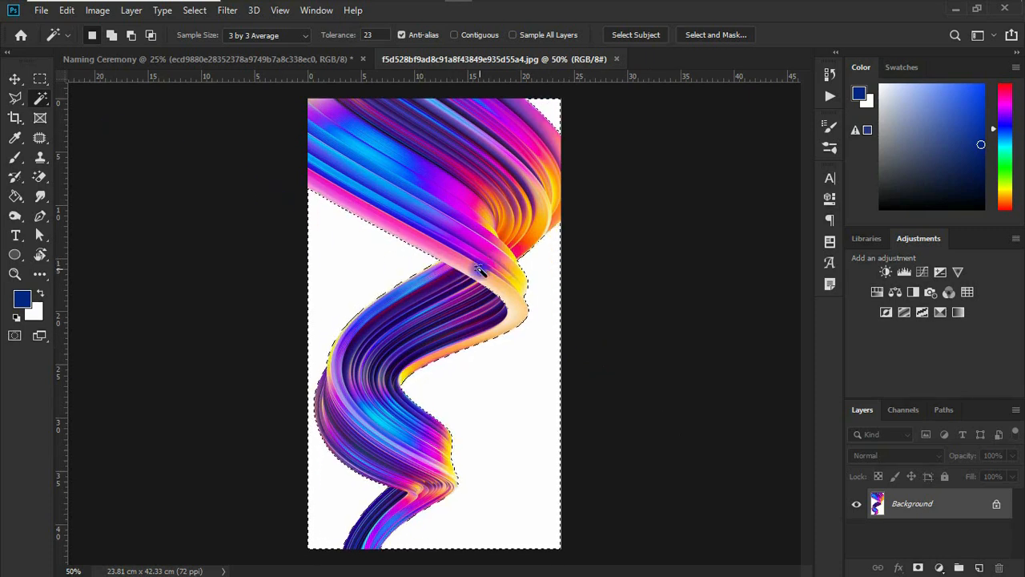
# - Invert the selection to the ribbon and open it in Select and Mask
pyautogui.rightClick(452, 287)
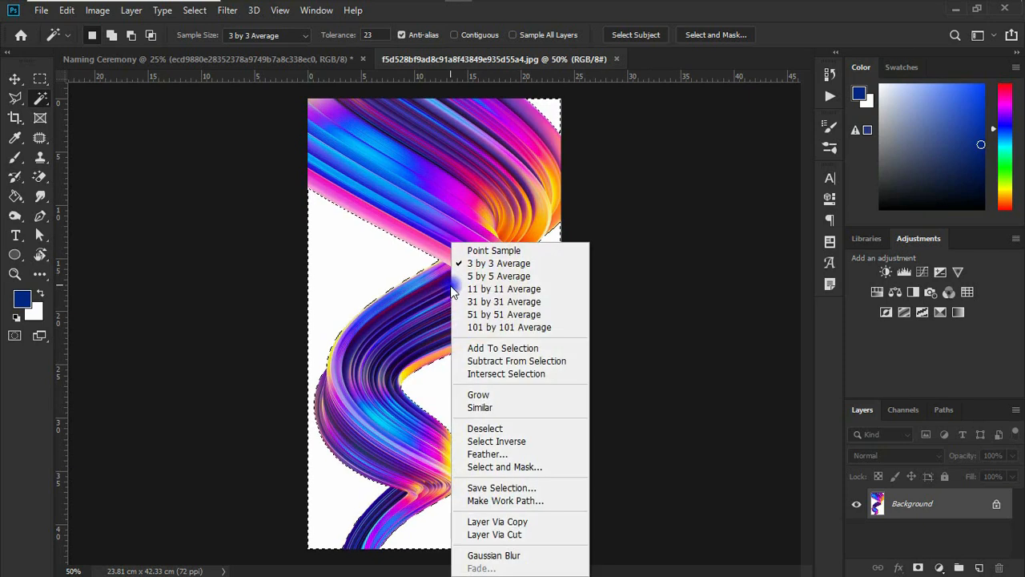
pyautogui.click(498, 441)
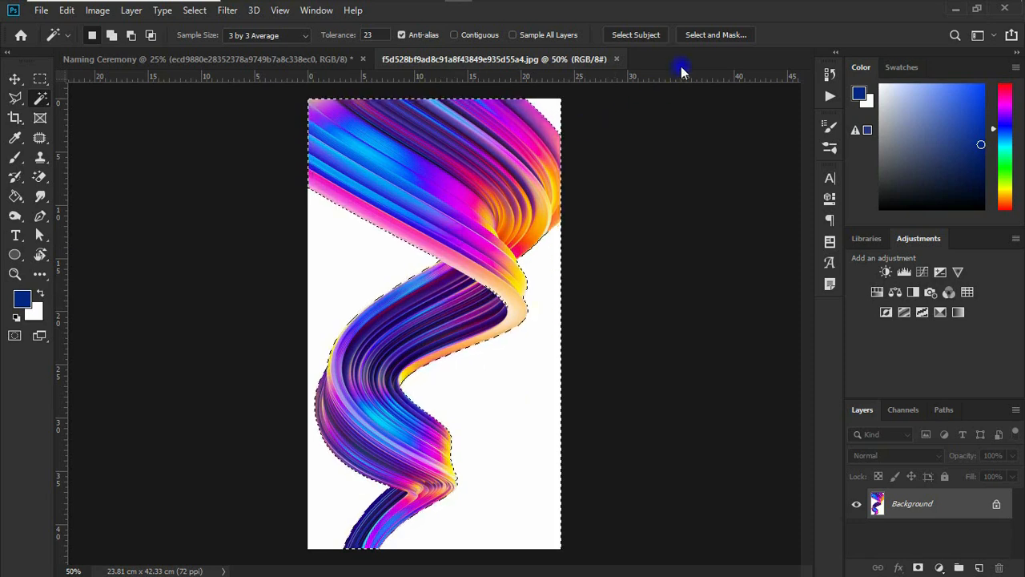
pyautogui.click(699, 36)
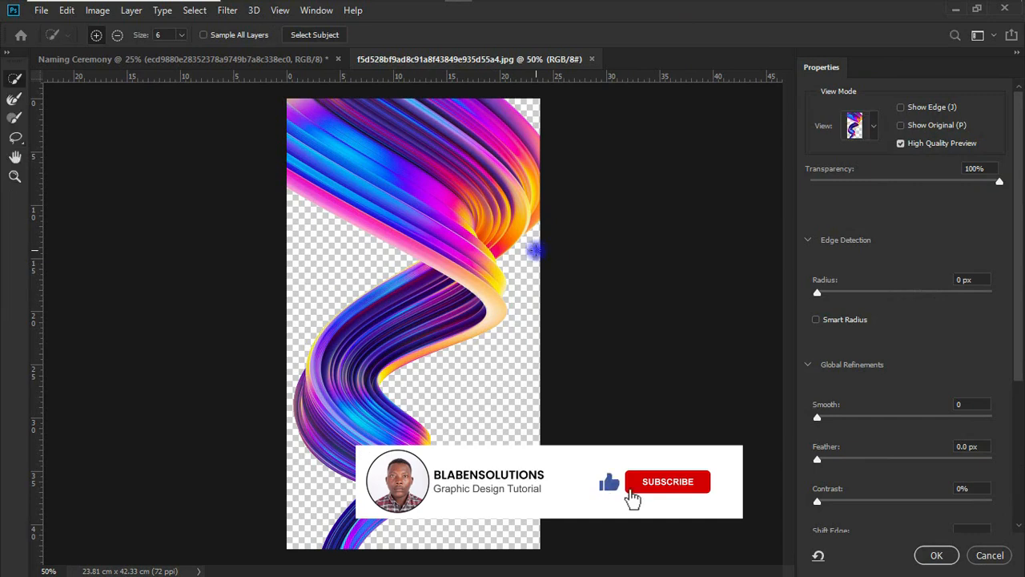
# - Refine the ribbon's edge with Smart Radius enabled, a radius of 1 px and Smooth set to 5
pyautogui.click(816, 321)
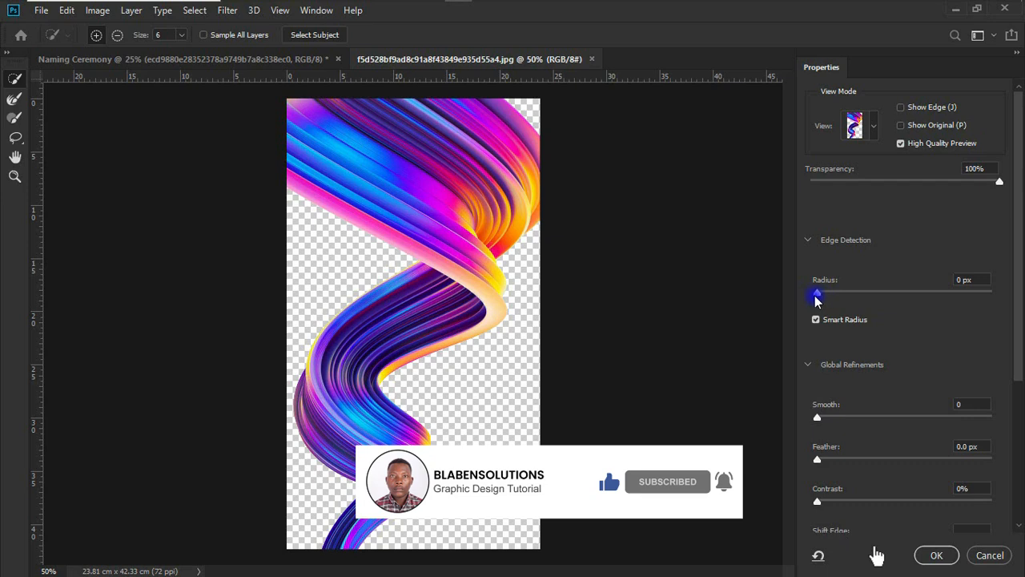
pyautogui.click(819, 297)
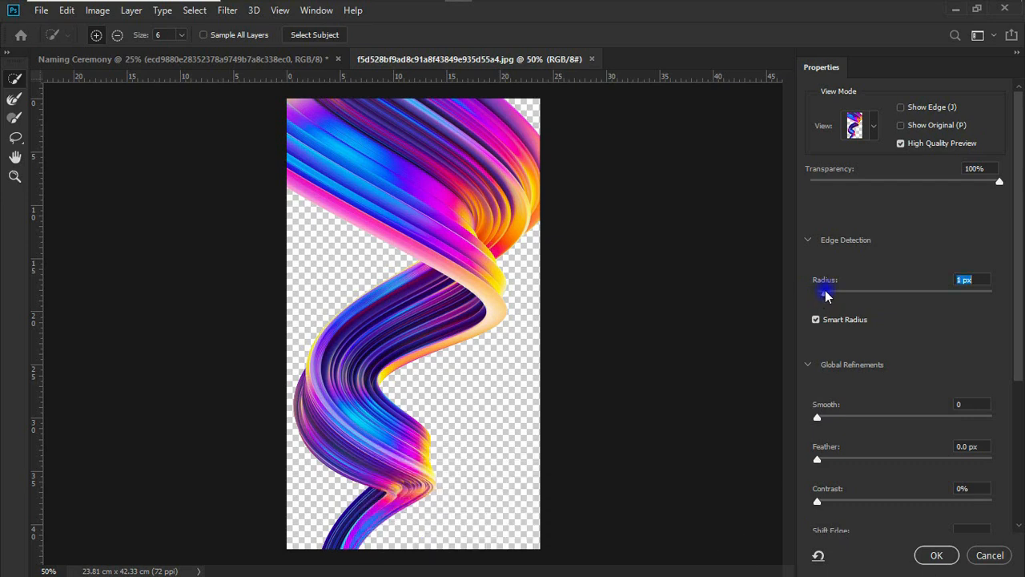
pyautogui.click(821, 420)
pyautogui.moveTo(827, 422)
pyautogui.mouseDown()
pyautogui.moveTo(836, 422)
pyautogui.moveTo(825, 421)
pyautogui.mouseUp()
# - Set Smooth to 3 and Contrast to 7%, then output the ribbon with Decontaminate Colors to a new layer with layer mask
pyautogui.scroll(-3, 1015, 406)
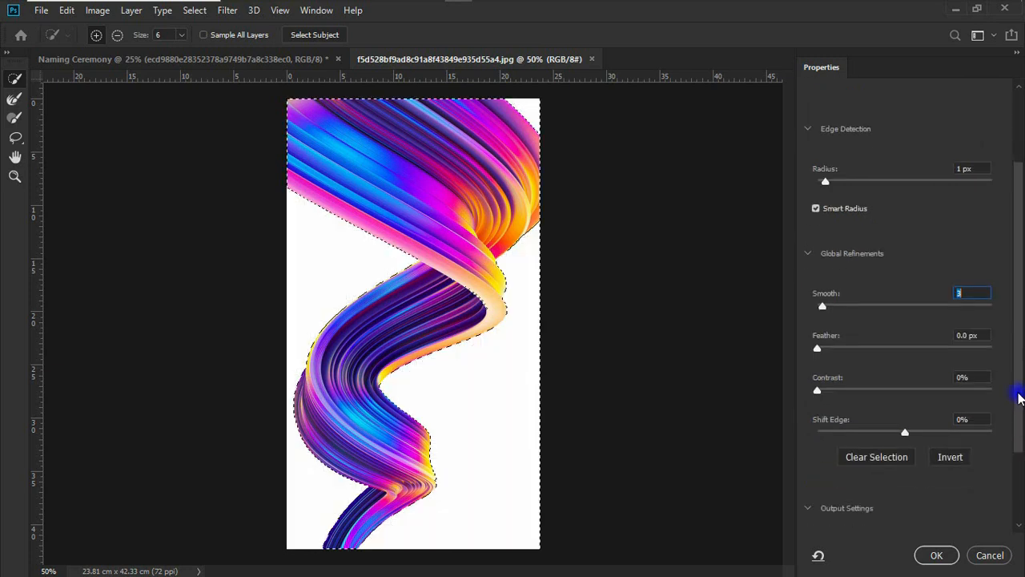
pyautogui.click(819, 396)
pyautogui.moveTo(830, 395); pyautogui.dragTo(831, 395)
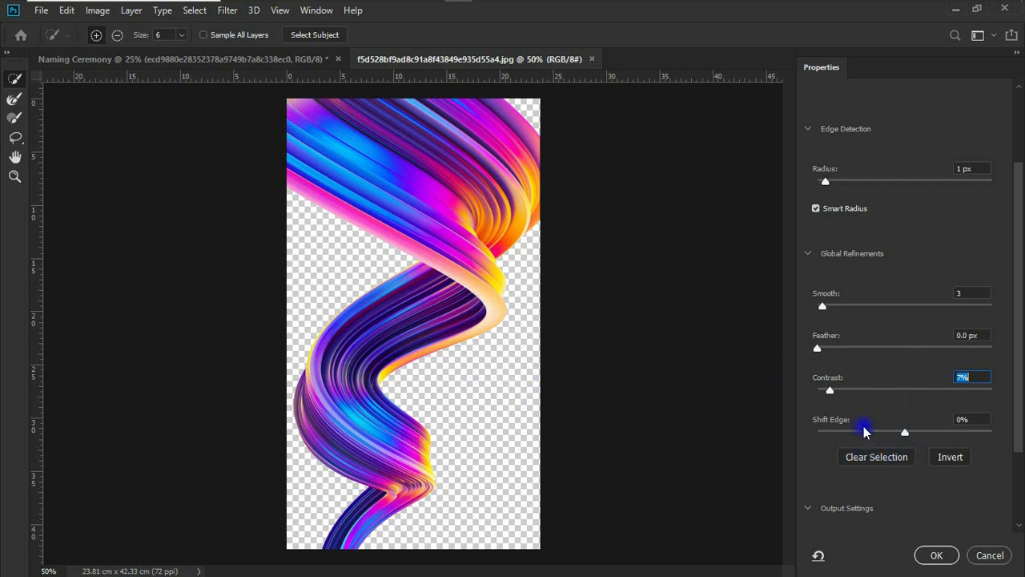
pyautogui.scroll(-3, 1020, 317)
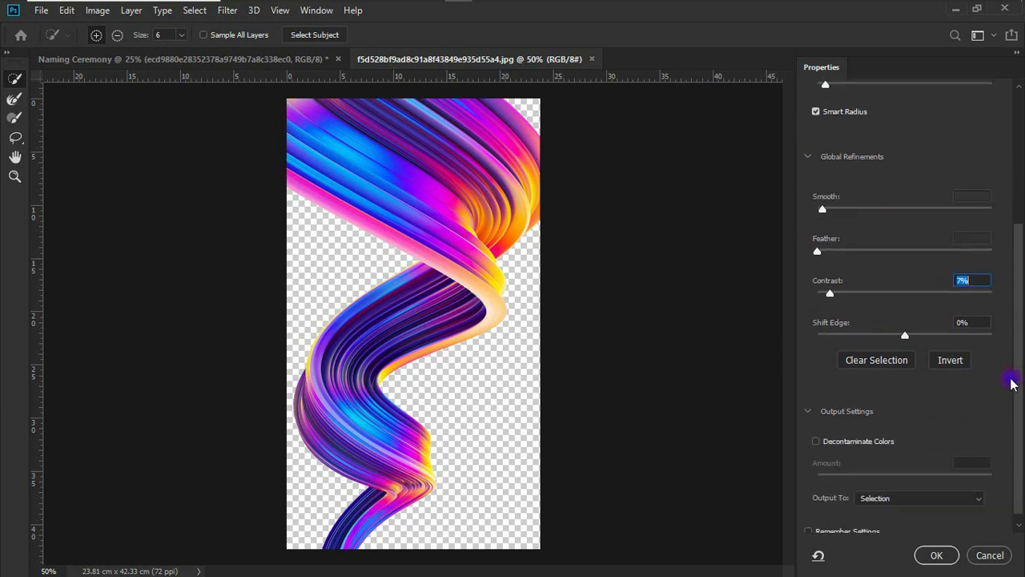
pyautogui.click(817, 433)
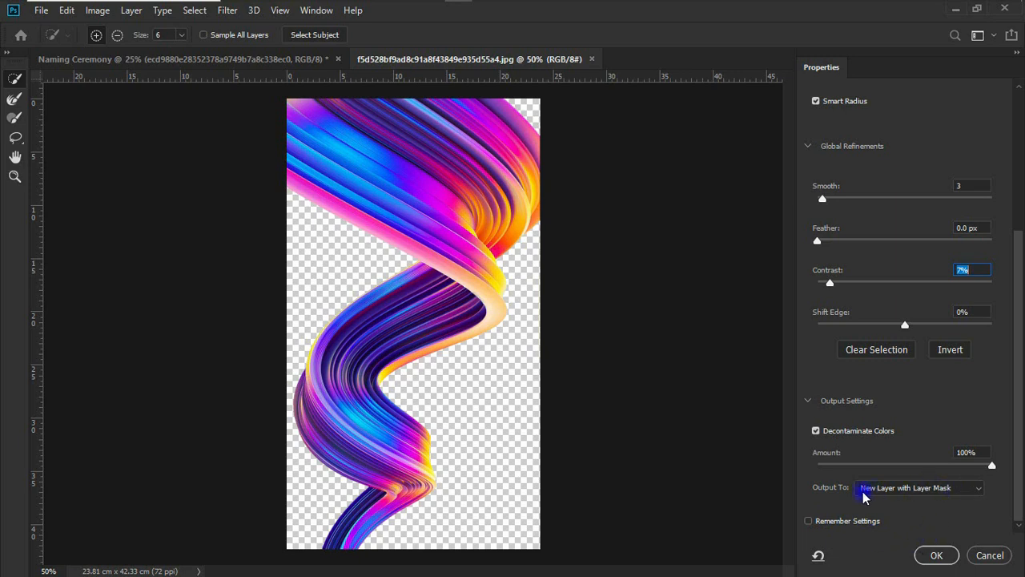
pyautogui.click(933, 557)
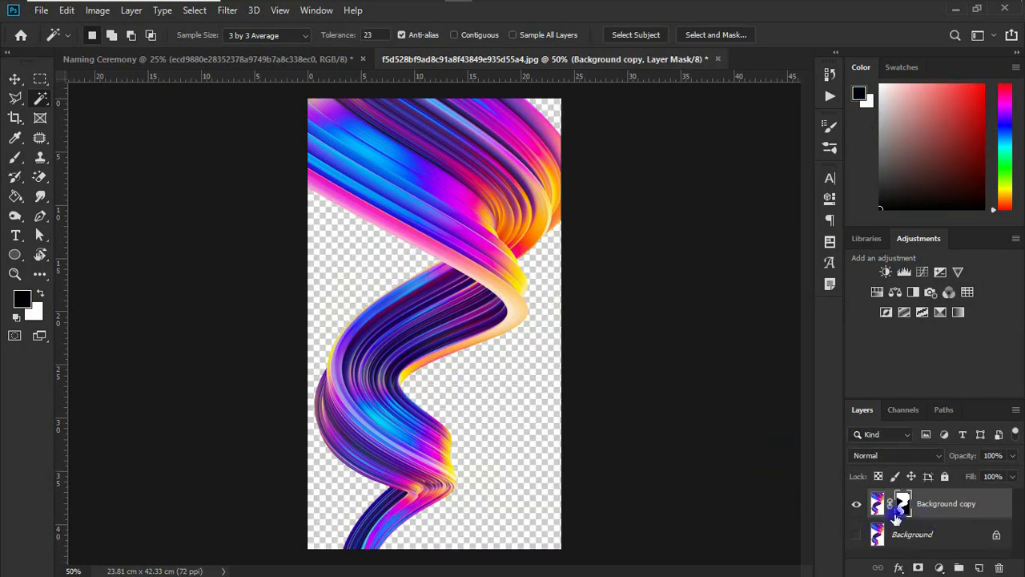
# - Convert the masked ribbon layer to a smart object and move it into the Naming Ceremony document
pyautogui.rightClick(958, 509)
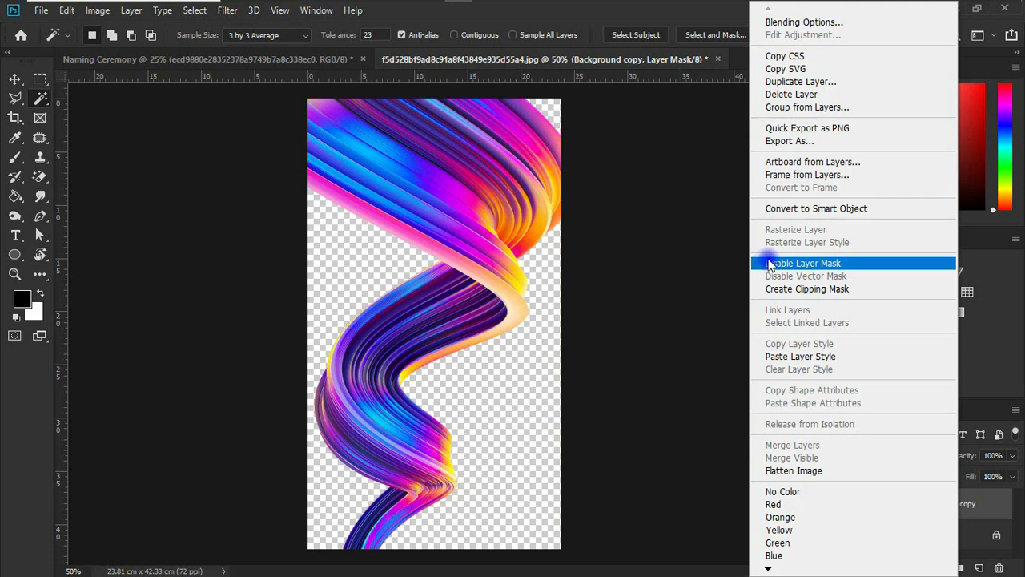
pyautogui.click(797, 210)
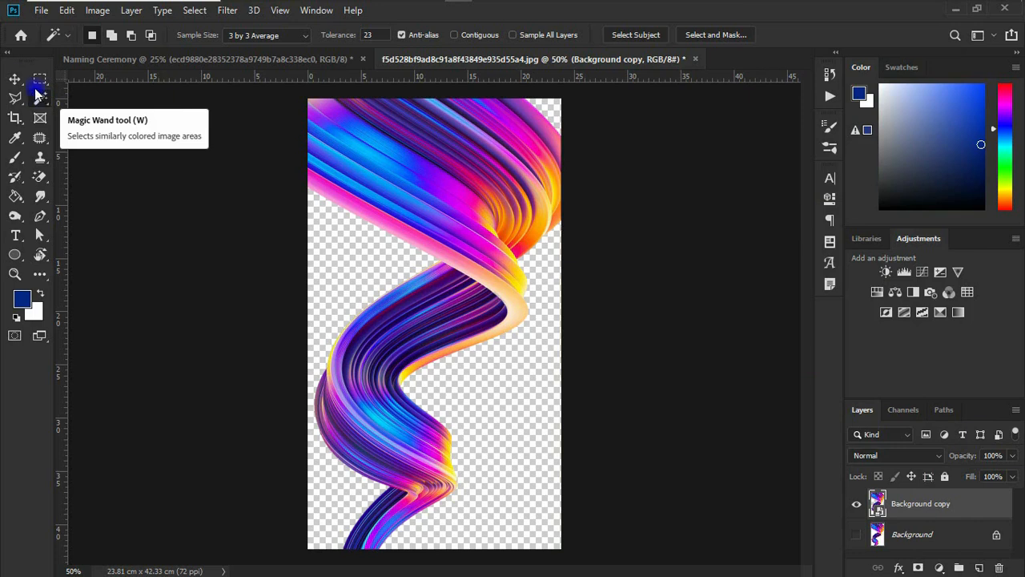
pyautogui.click(14, 78)
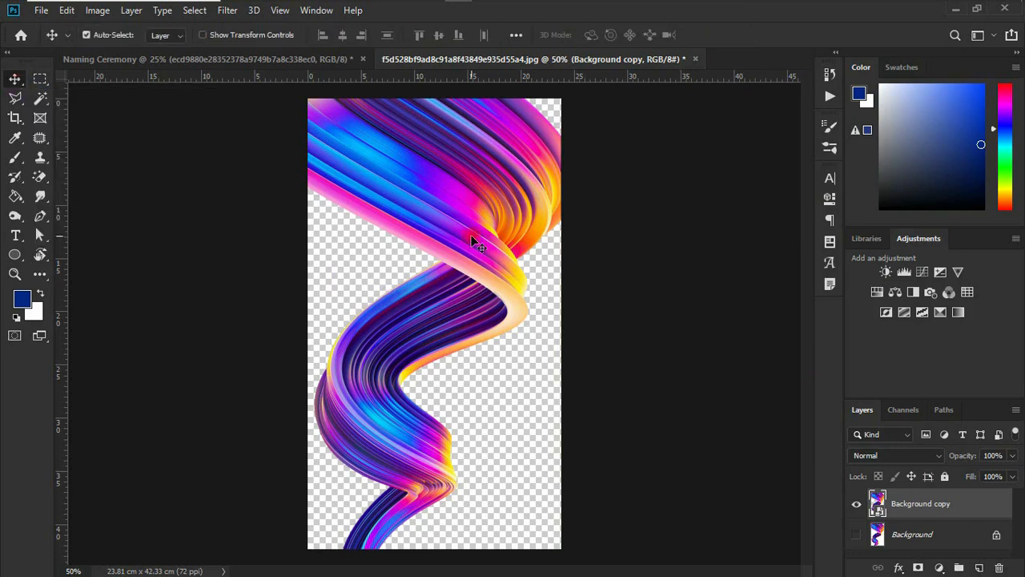
pyautogui.moveTo(472, 241); pyautogui.dragTo(385, 380)
pyautogui.moveTo(395, 338); pyautogui.dragTo(325, 256)
# - Enlarge the ribbon to about 60% scale and place it partly beyond the flyer's left edge
pyautogui.hotkey('ctrl', 't')
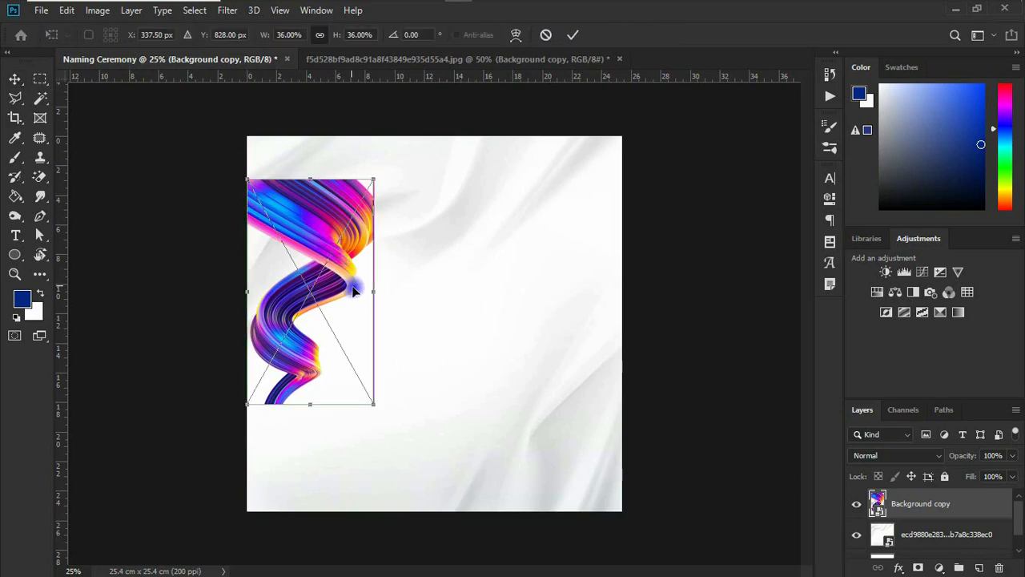
pyautogui.moveTo(373, 290); pyautogui.dragTo(412, 341)
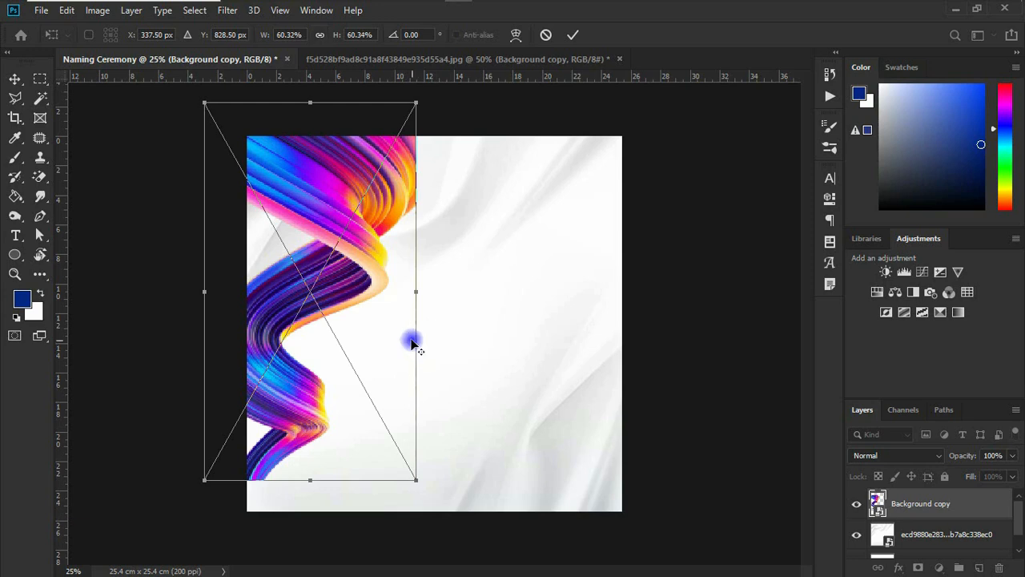
pyautogui.moveTo(361, 246); pyautogui.dragTo(327, 269)
pyautogui.moveTo(399, 231); pyautogui.dragTo(398, 229)
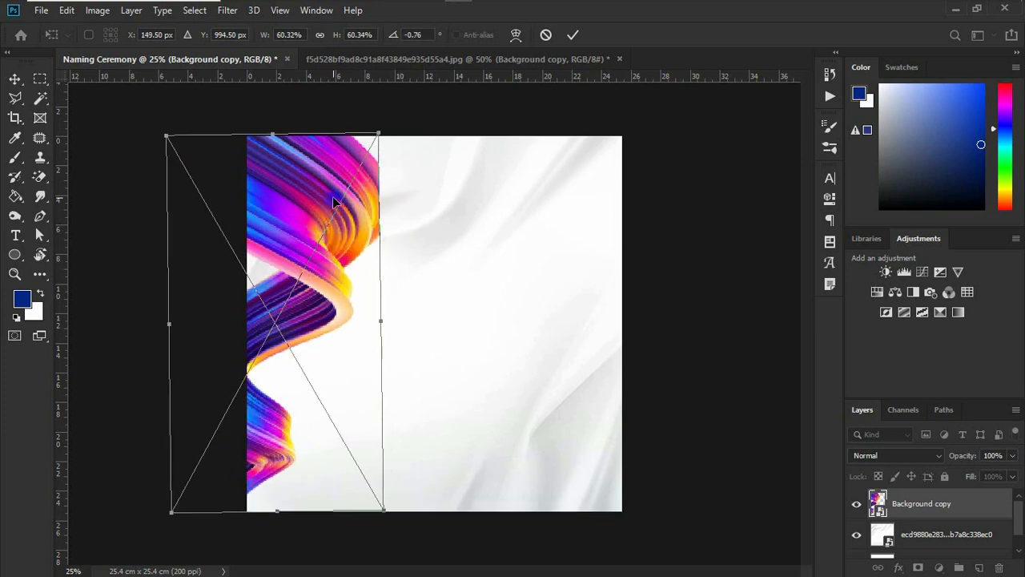
pyautogui.moveTo(335, 202); pyautogui.dragTo(333, 199)
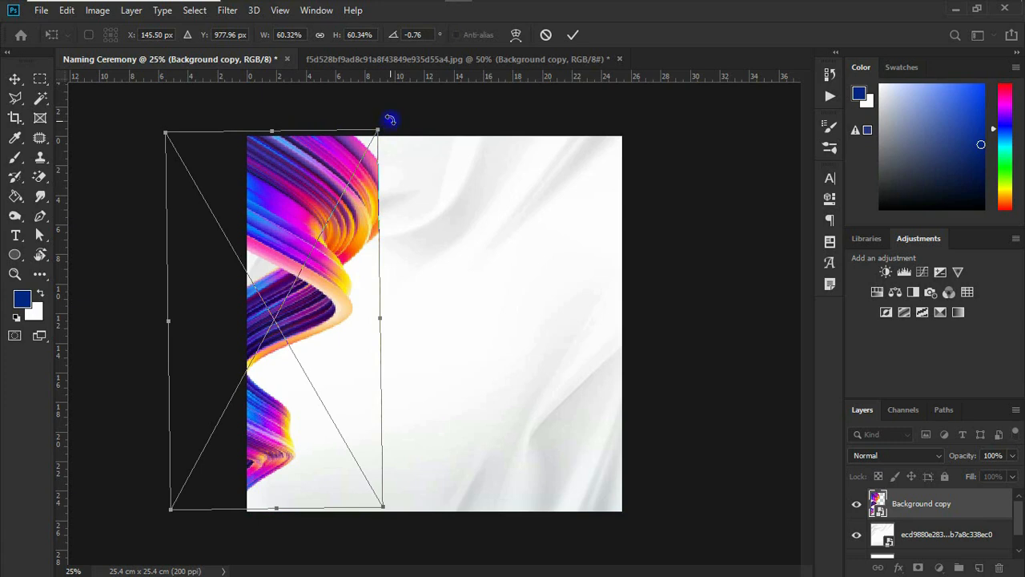
# - Rotate the ribbon to about -15.3° and shift it further off the flyer's left edge
pyautogui.moveTo(390, 120); pyautogui.dragTo(341, 115)
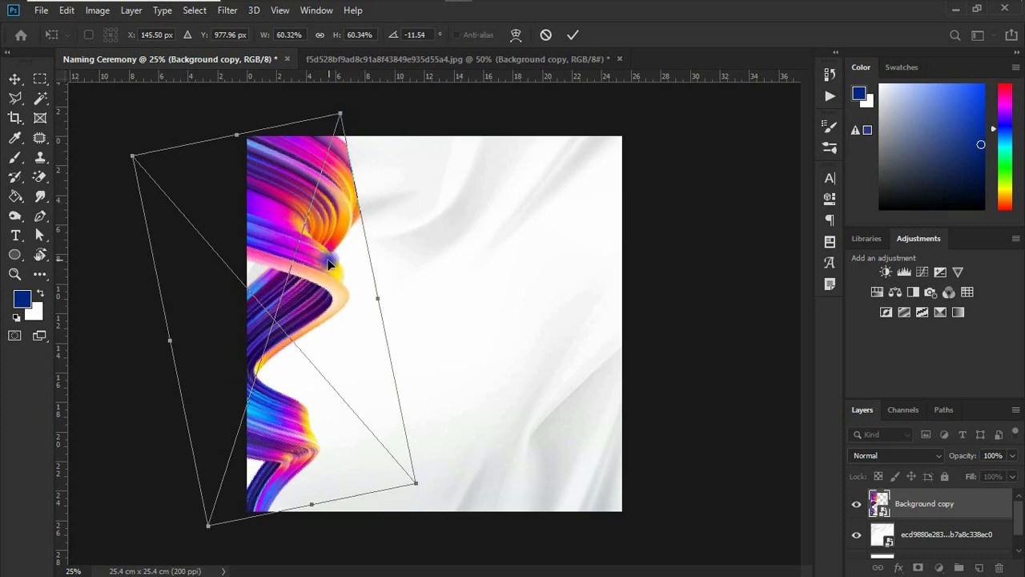
pyautogui.moveTo(328, 262); pyautogui.dragTo(349, 256)
pyautogui.moveTo(278, 256); pyautogui.dragTo(286, 263)
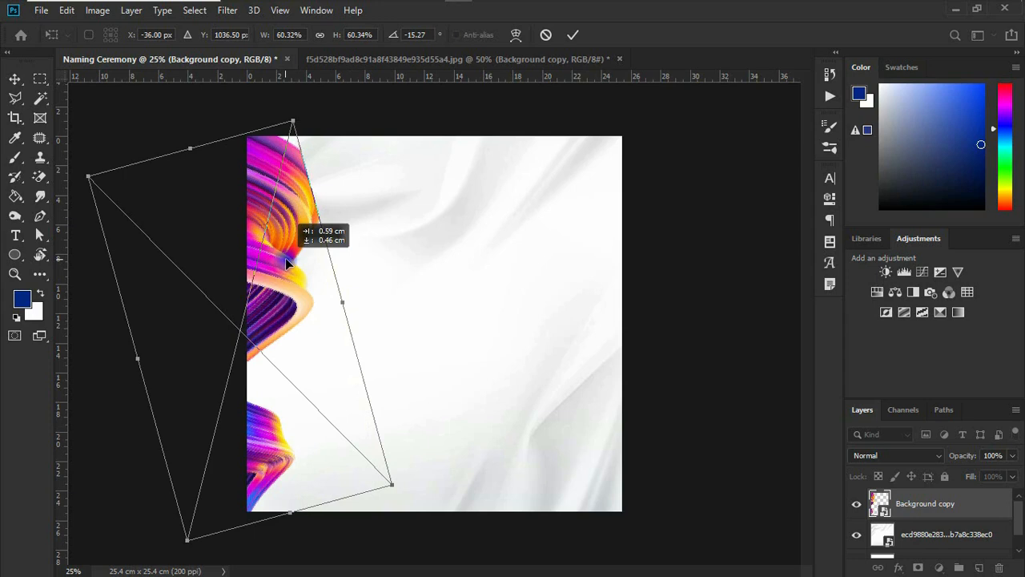
pyautogui.moveTo(286, 263); pyautogui.dragTo(286, 265)
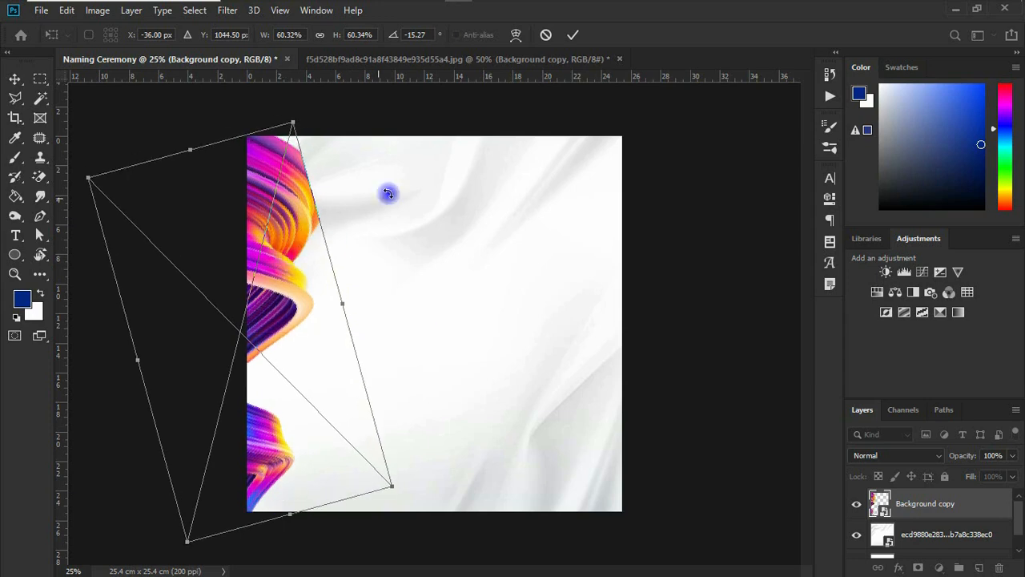
pyautogui.click(571, 35)
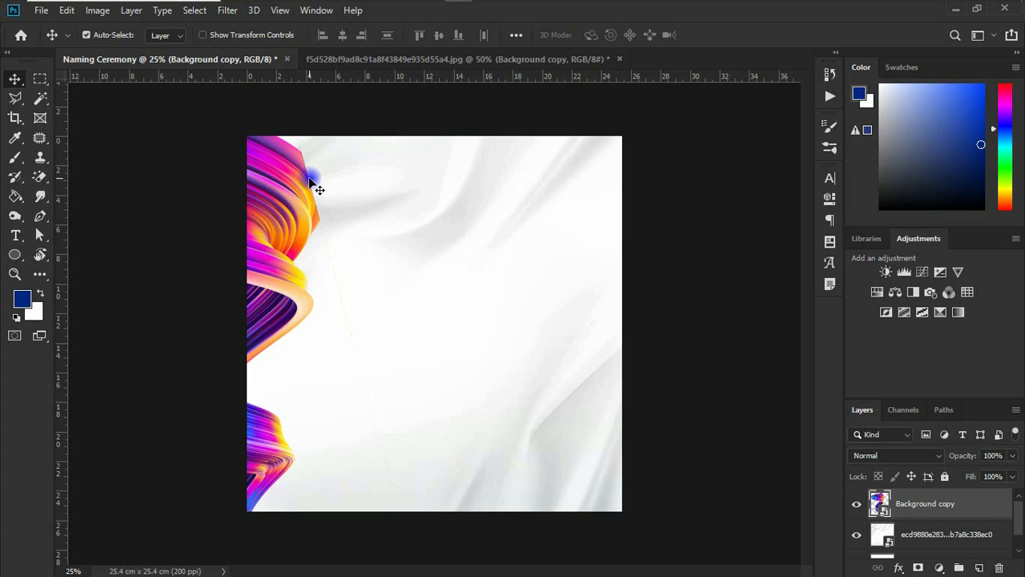
# - Add a layer mask to the ribbon and set up a soft black brush at 250 px and 100% opacity
pyautogui.click(921, 568)
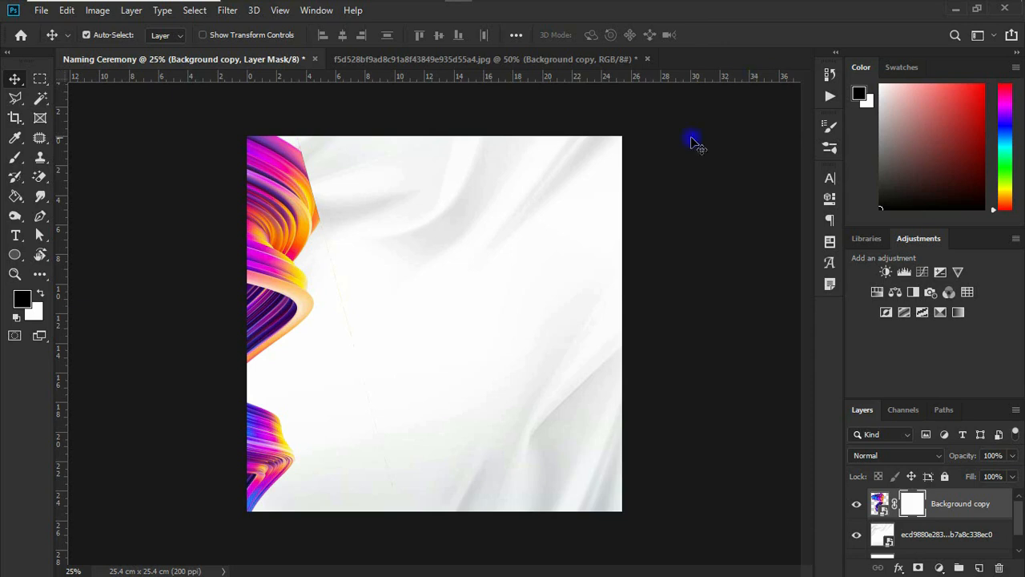
pyautogui.click(15, 159)
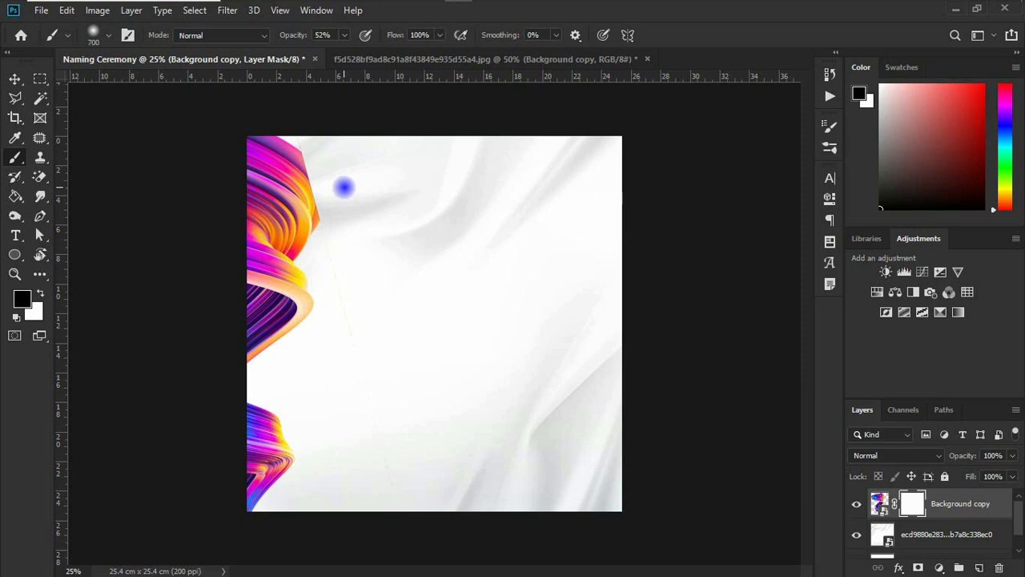
pyautogui.press('[')
pyautogui.press('[')
pyautogui.press('[')
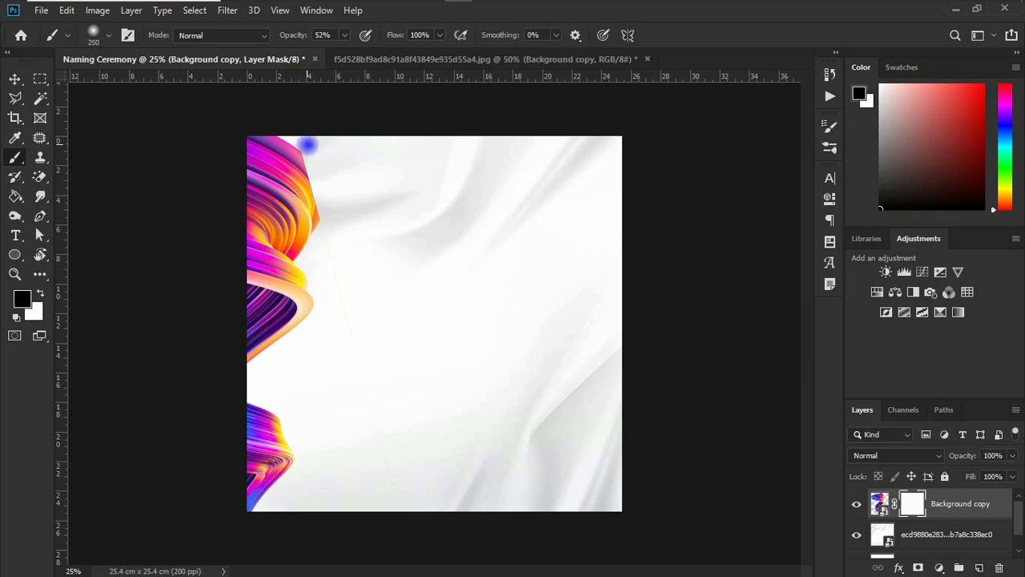
pyautogui.moveTo(306, 145); pyautogui.dragTo(317, 161)
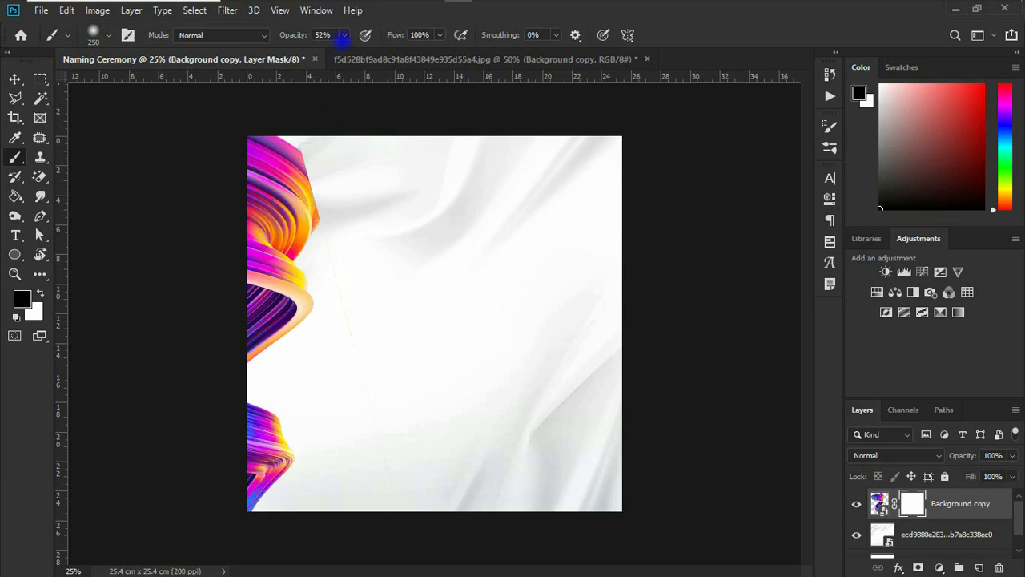
pyautogui.click(344, 35)
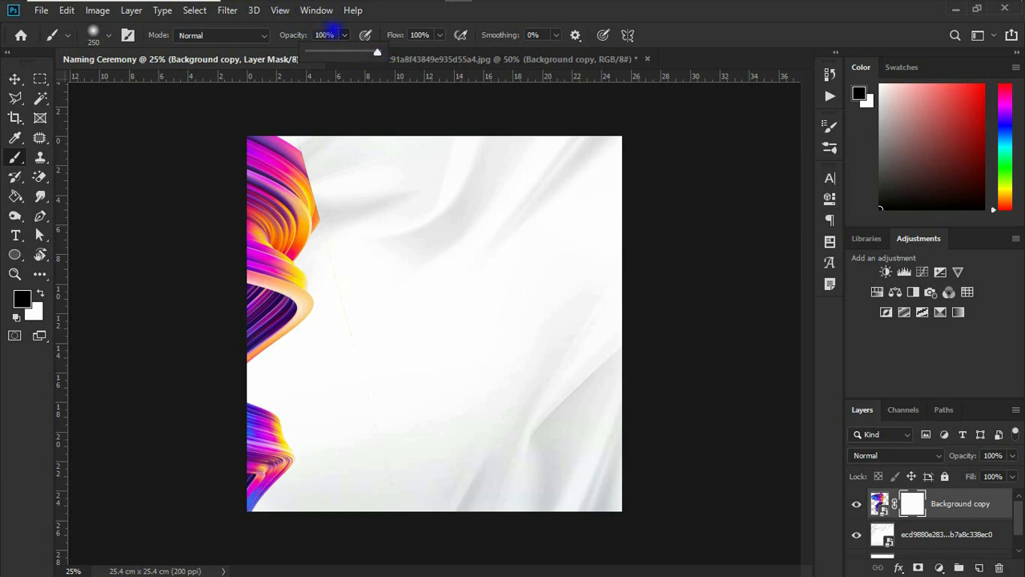
pyautogui.click(342, 31)
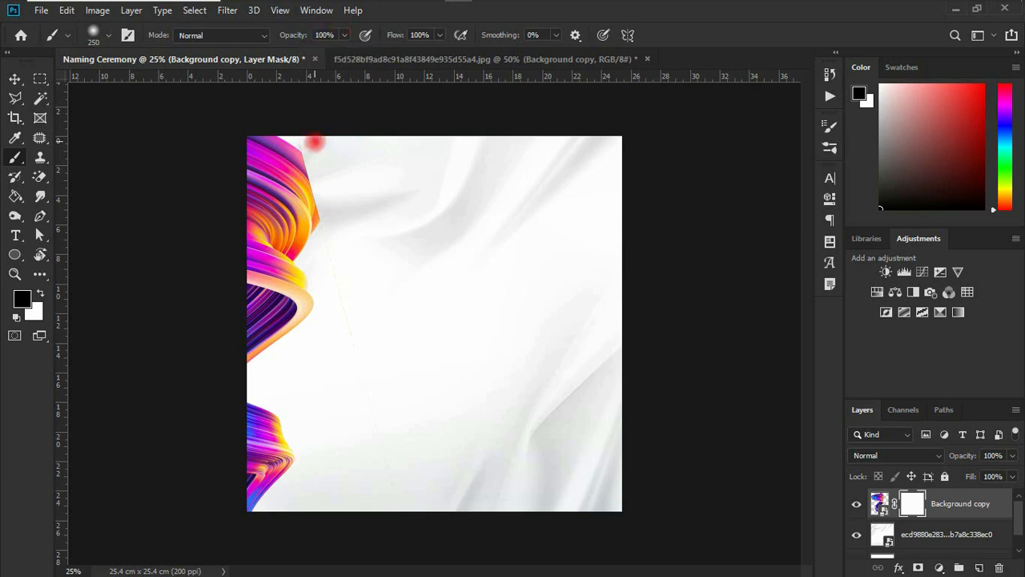
# - Paint on the mask to soften the ribbon's hard upper edge and hide the faint stray line beside it
pyautogui.moveTo(315, 142)
pyautogui.mouseDown()
pyautogui.moveTo(338, 222)
pyautogui.moveTo(334, 209)
pyautogui.mouseUp()
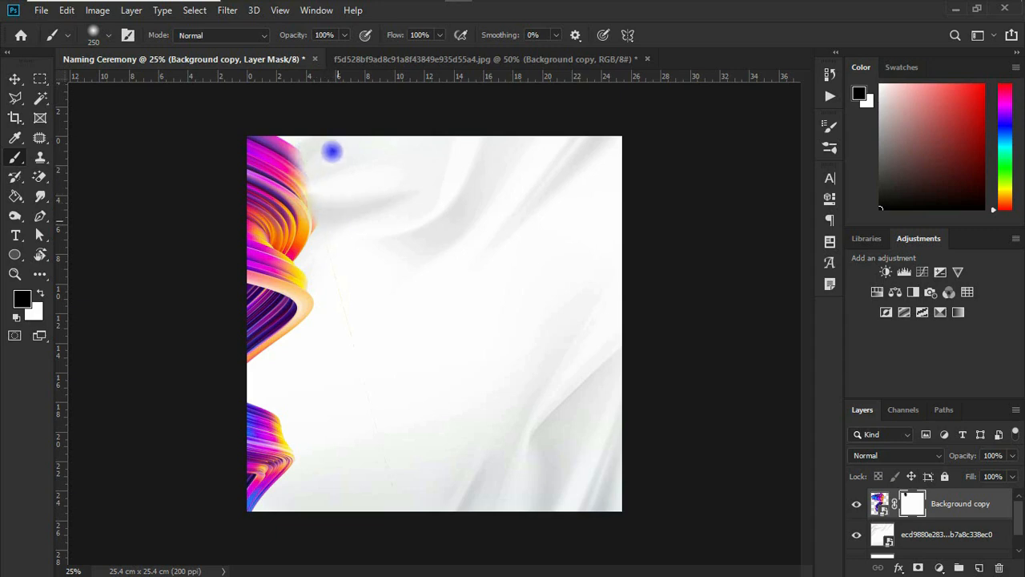
pyautogui.moveTo(310, 144); pyautogui.dragTo(280, 160)
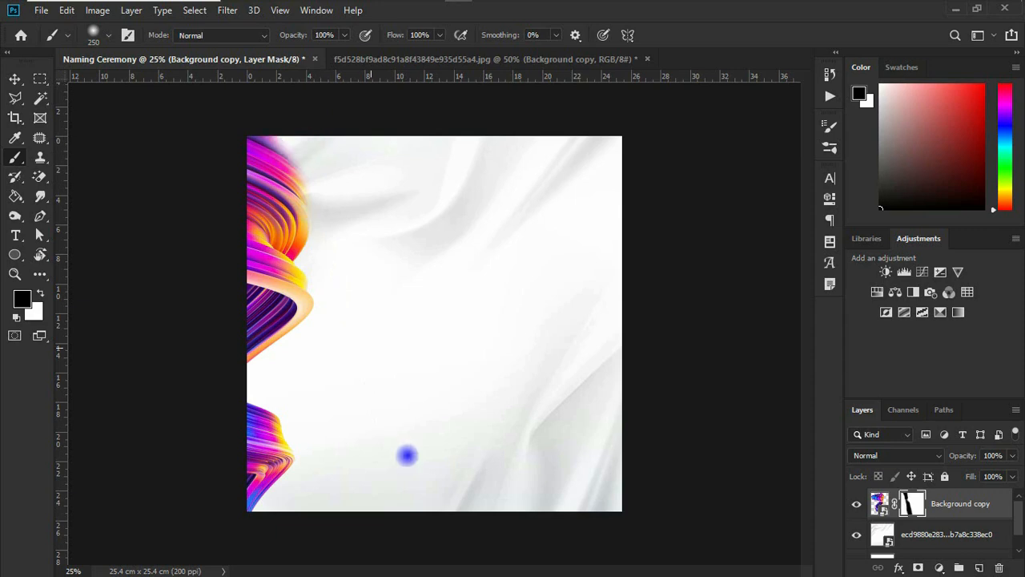
pyautogui.click(405, 460)
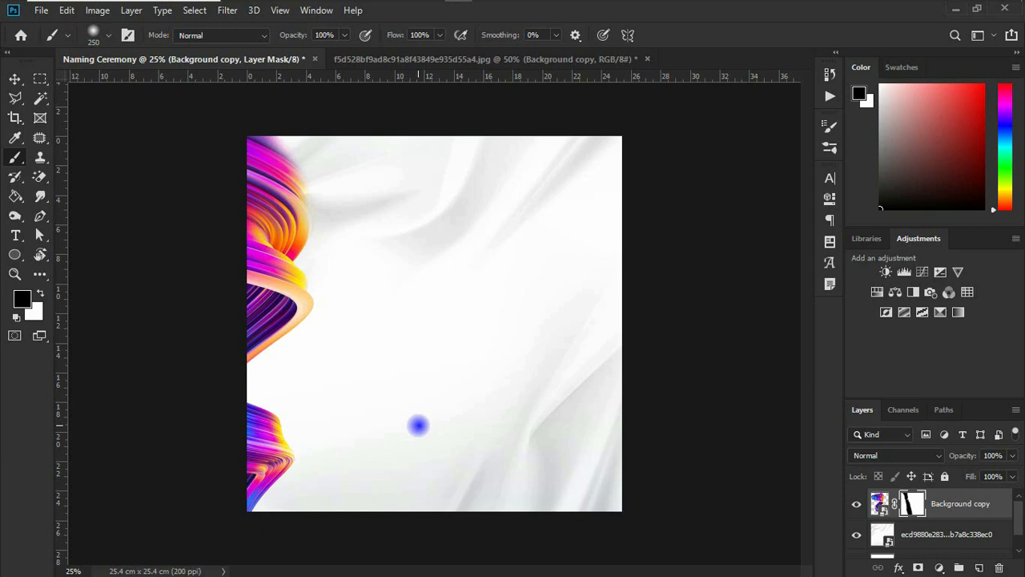
# - Duplicate the masked ribbon layer, move the copy to the flyer's right side and flip it horizontally
pyautogui.press('v')
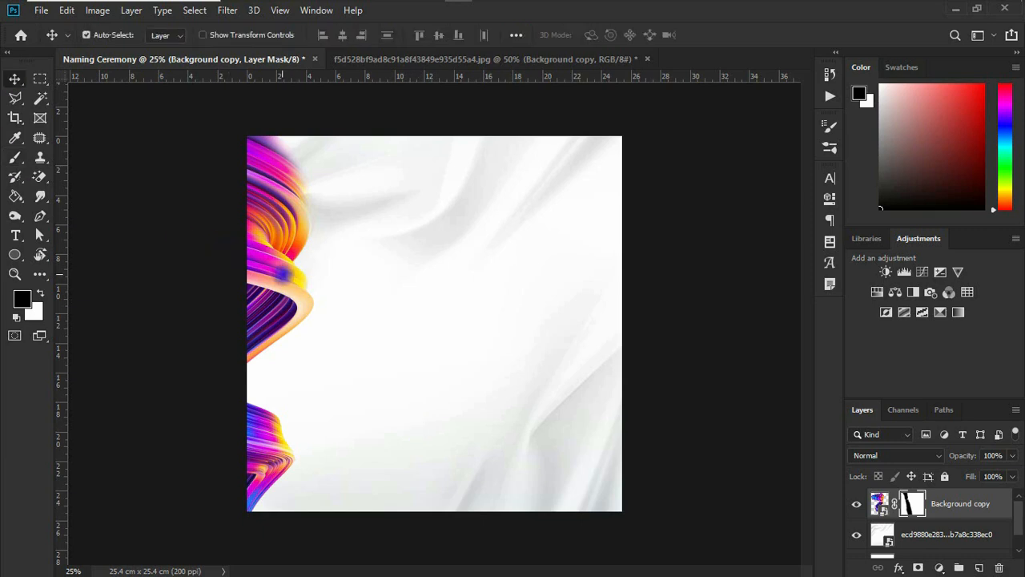
pyautogui.moveTo(283, 274); pyautogui.dragTo(283, 274)
pyautogui.hotkey('ctrl', 'j')
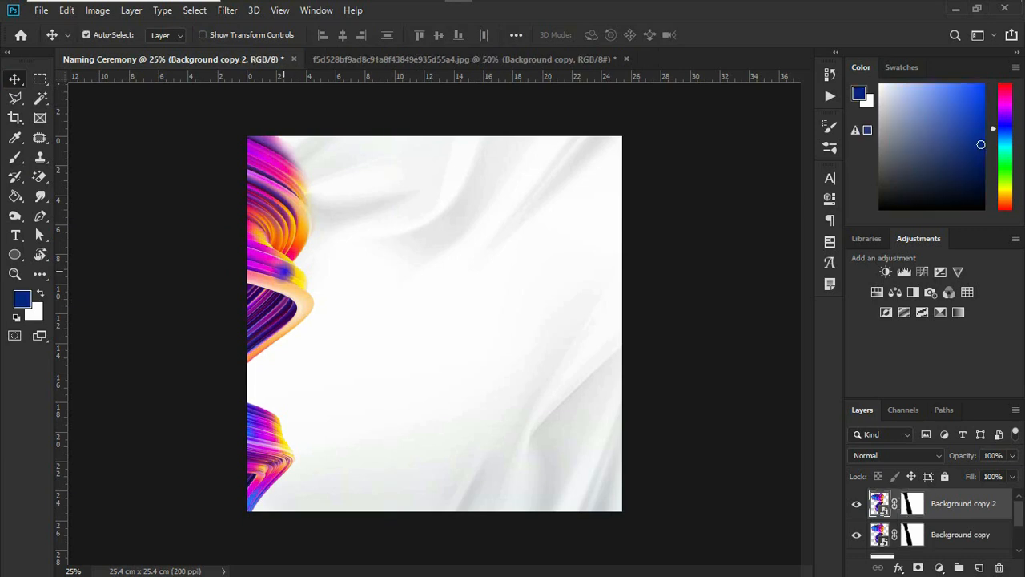
pyautogui.moveTo(283, 274); pyautogui.dragTo(607, 252)
pyautogui.hotkey('ctrl', 't')
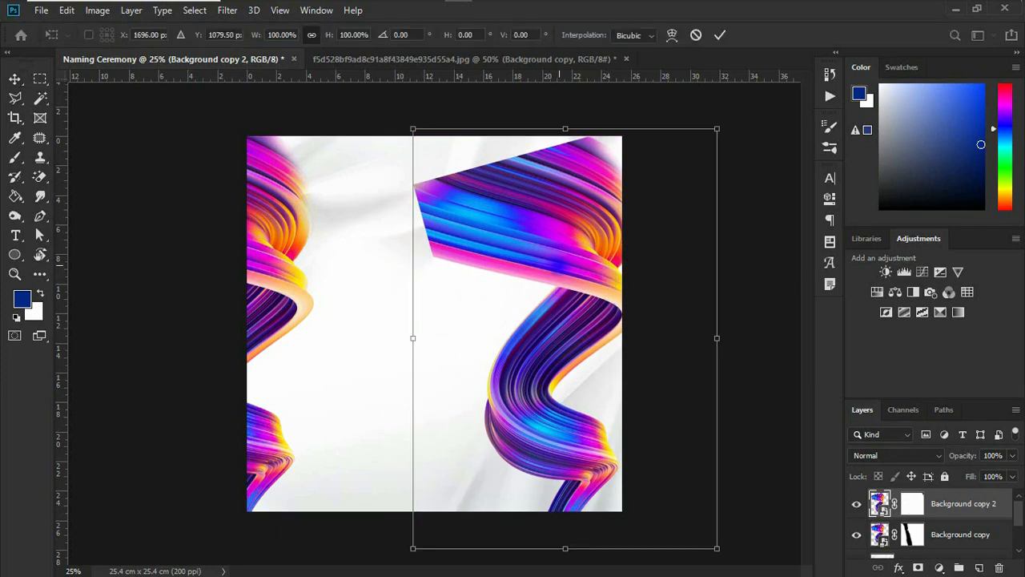
pyautogui.rightClick(546, 259)
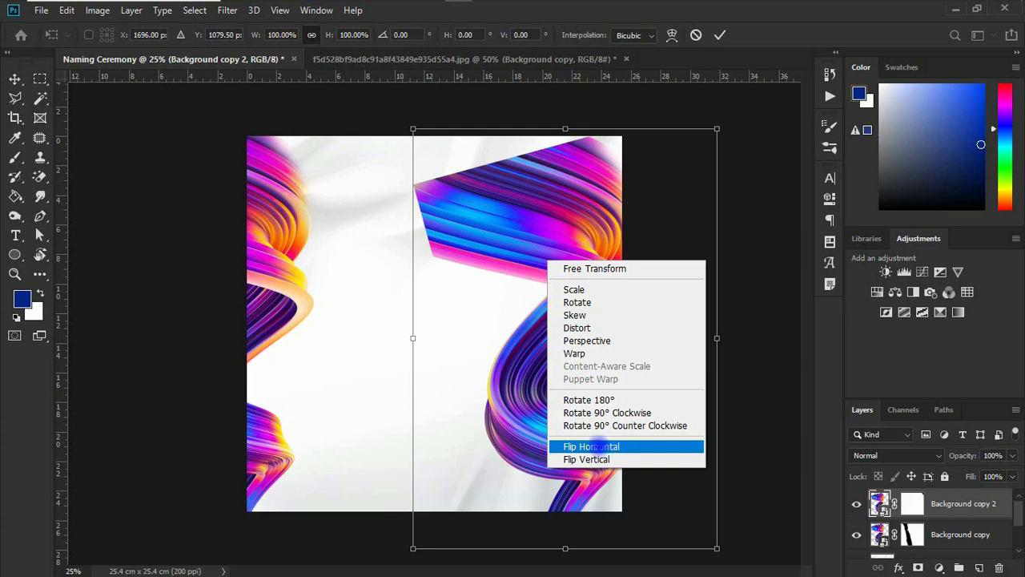
pyautogui.click(599, 446)
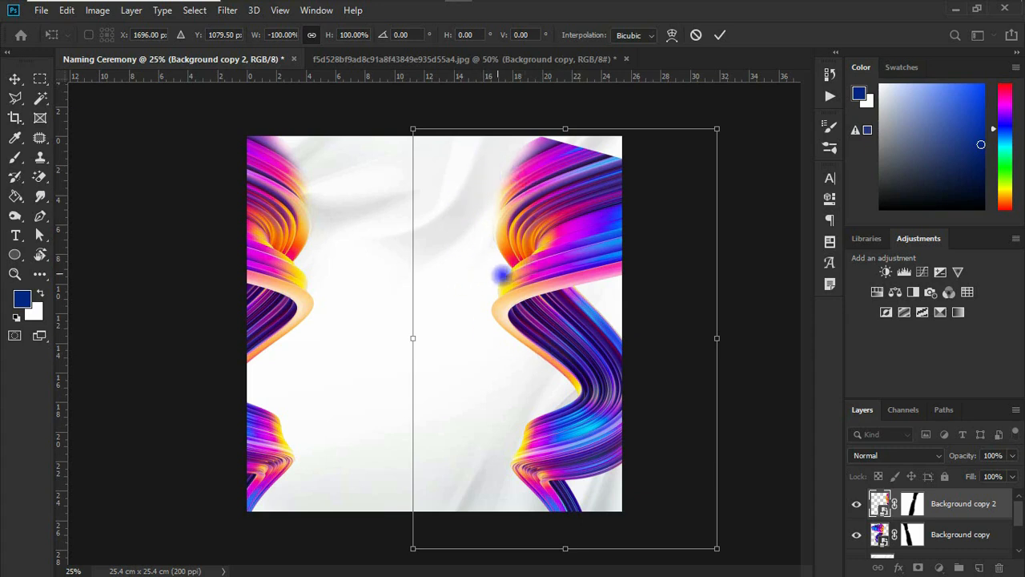
# - Rotate the flipped ribbon copy by about 12.8° and position it along the lower part of the flyer's right edge
pyautogui.moveTo(560, 253); pyautogui.dragTo(609, 387)
pyautogui.moveTo(606, 346); pyautogui.dragTo(614, 350)
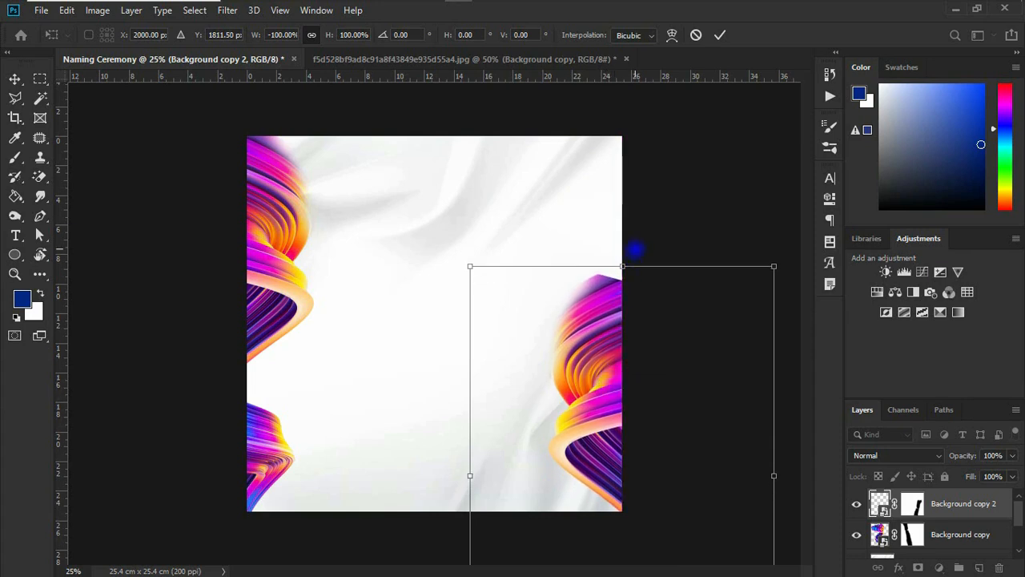
pyautogui.moveTo(632, 250); pyautogui.dragTo(687, 250)
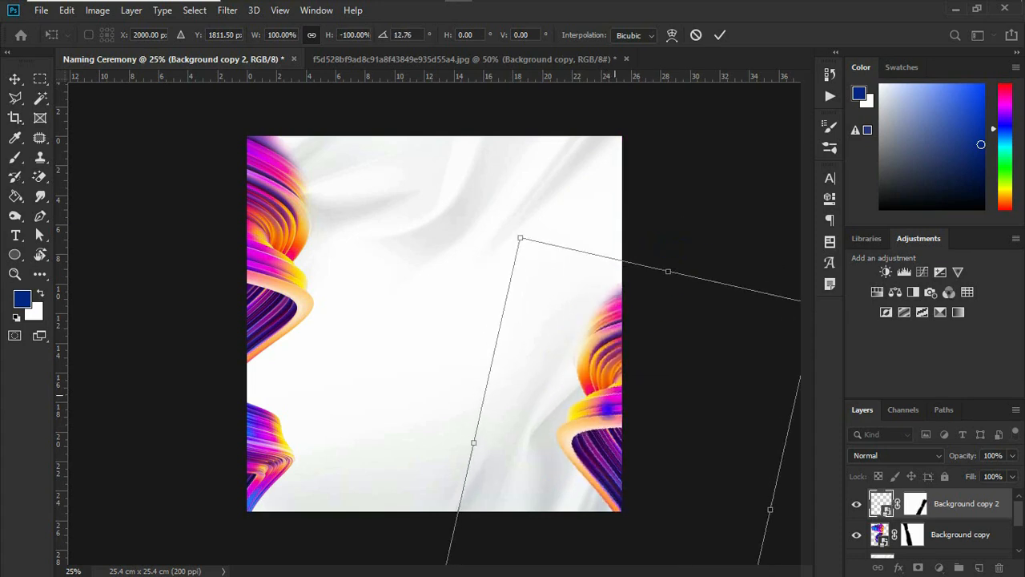
pyautogui.moveTo(603, 402); pyautogui.dragTo(622, 364)
pyautogui.click(720, 35)
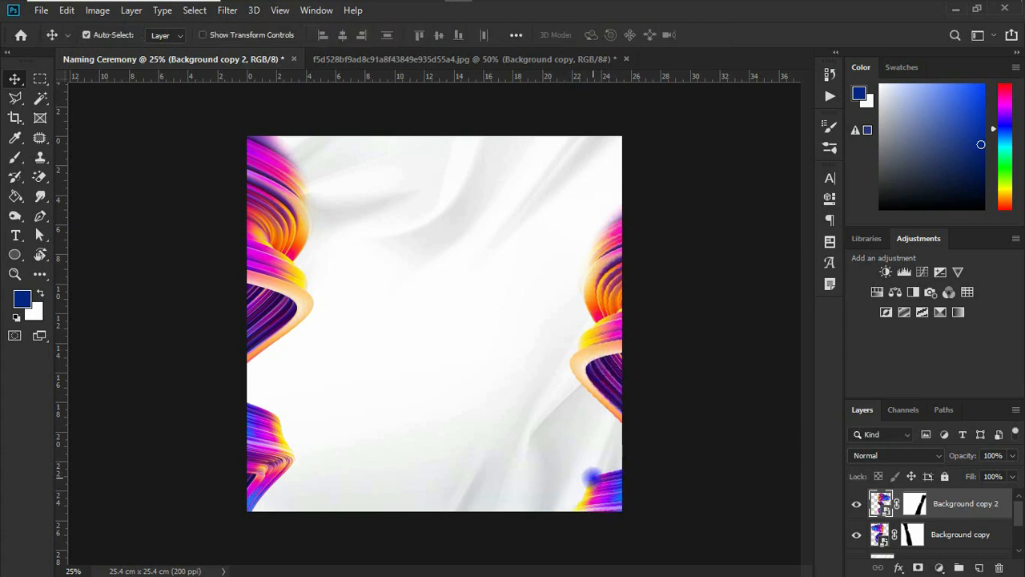
# - Paint black with a 600 px soft brush on the right ribbon copy's mask to hide the ribbon fragment in the flyer's lower-right corner
pyautogui.click(914, 504)
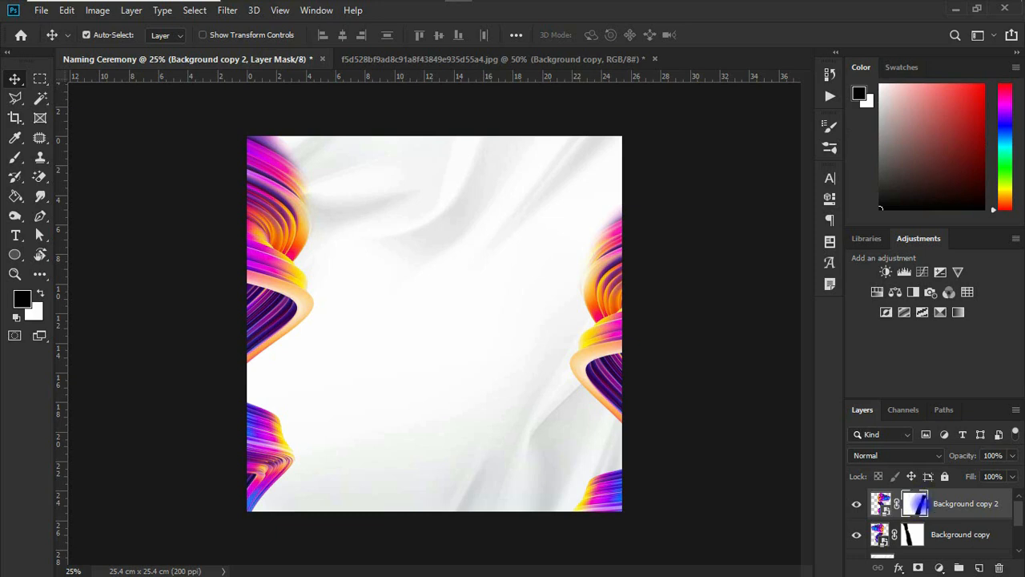
pyautogui.press('b')
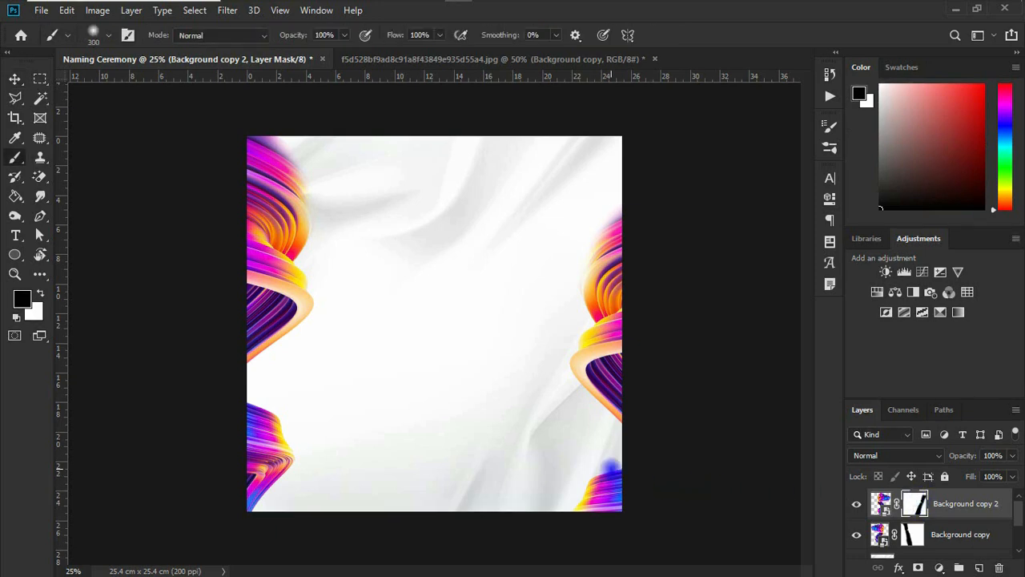
pyautogui.press(']')
pyautogui.press(']')
pyautogui.press(']')
pyautogui.press(']')
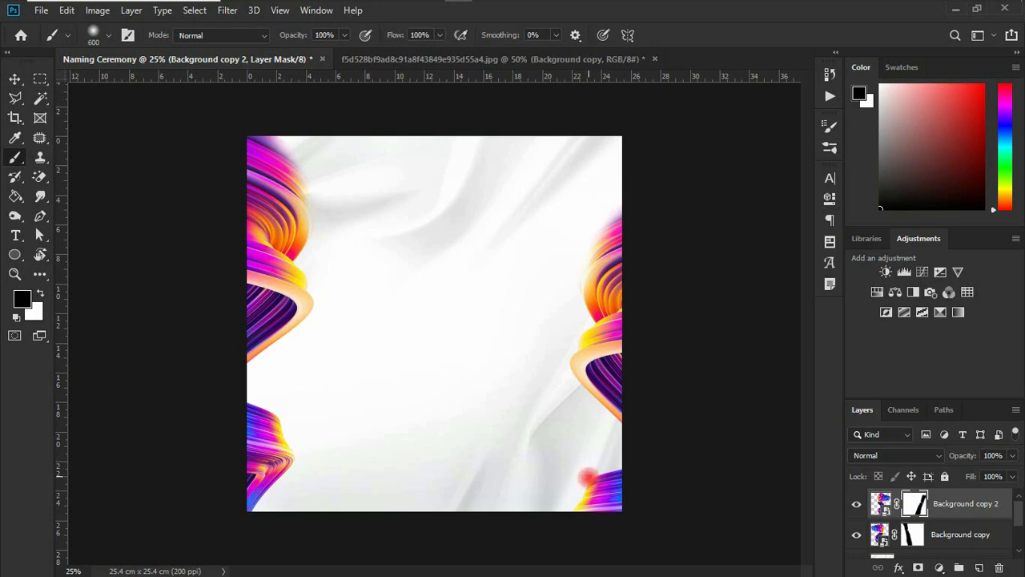
pyautogui.moveTo(597, 476); pyautogui.dragTo(619, 532)
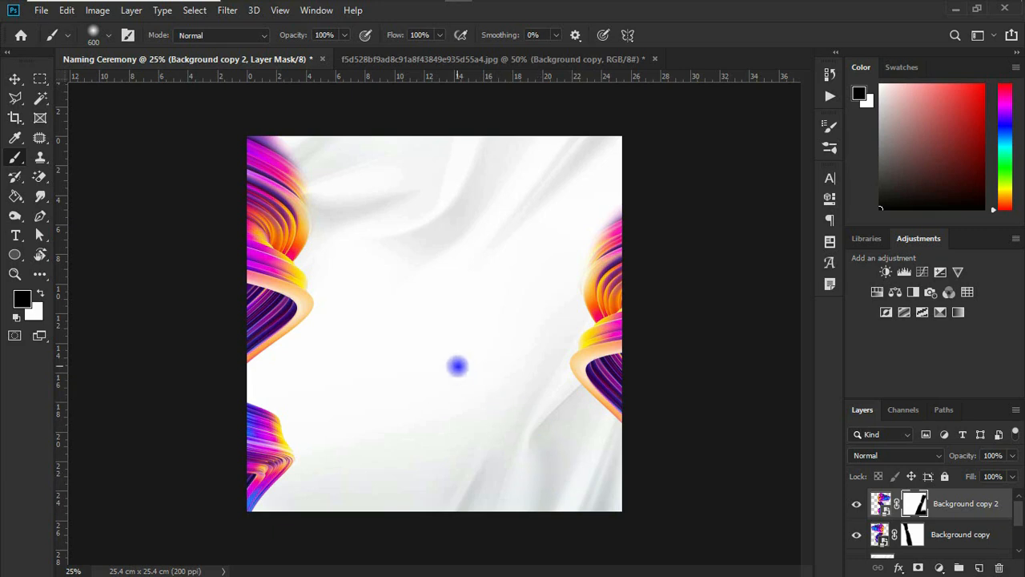
pyautogui.click(14, 79)
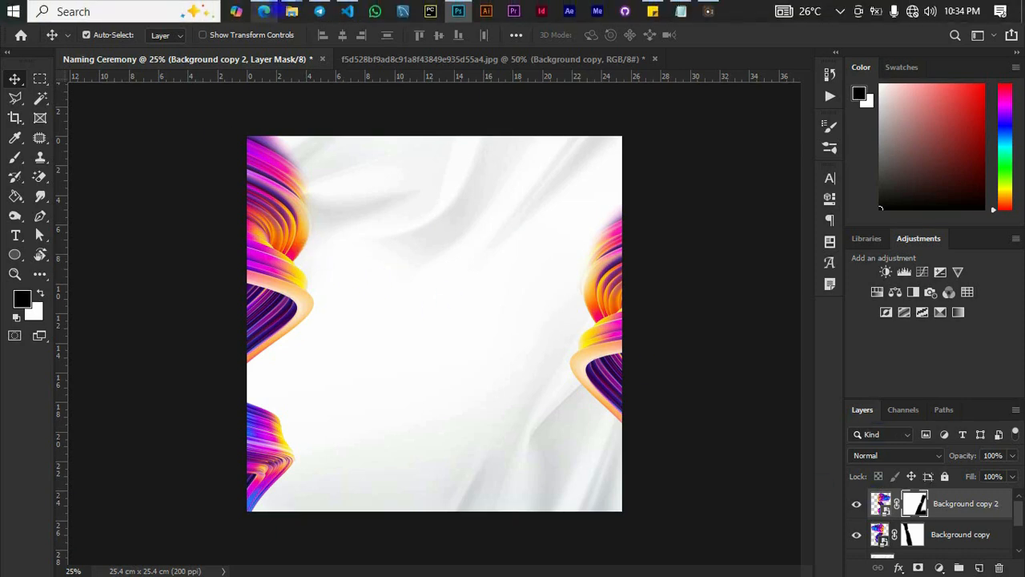
# - Place adorable-baby-lying-bed-smiling.jpg into the flyer, scale it down and position it between the ribbons at the upper edge
pyautogui.moveTo(291, 11)
pyautogui.click(467, 101)
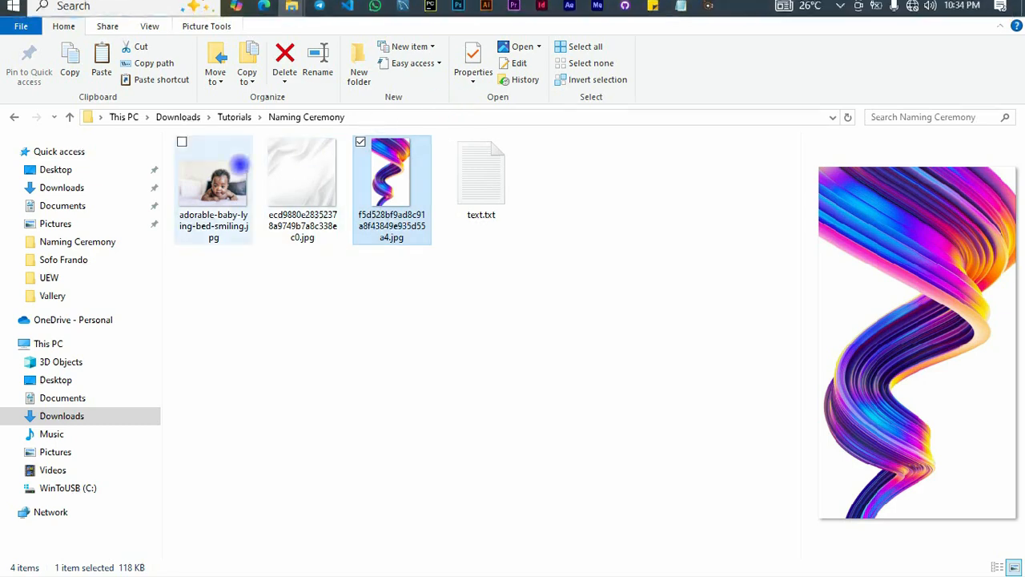
pyautogui.click(212, 180)
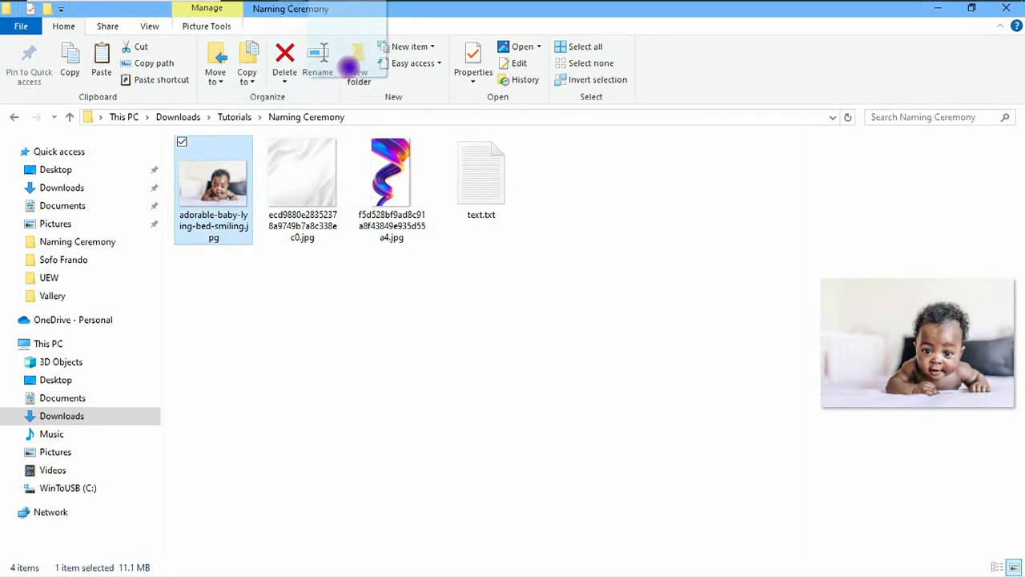
pyautogui.click(457, 9)
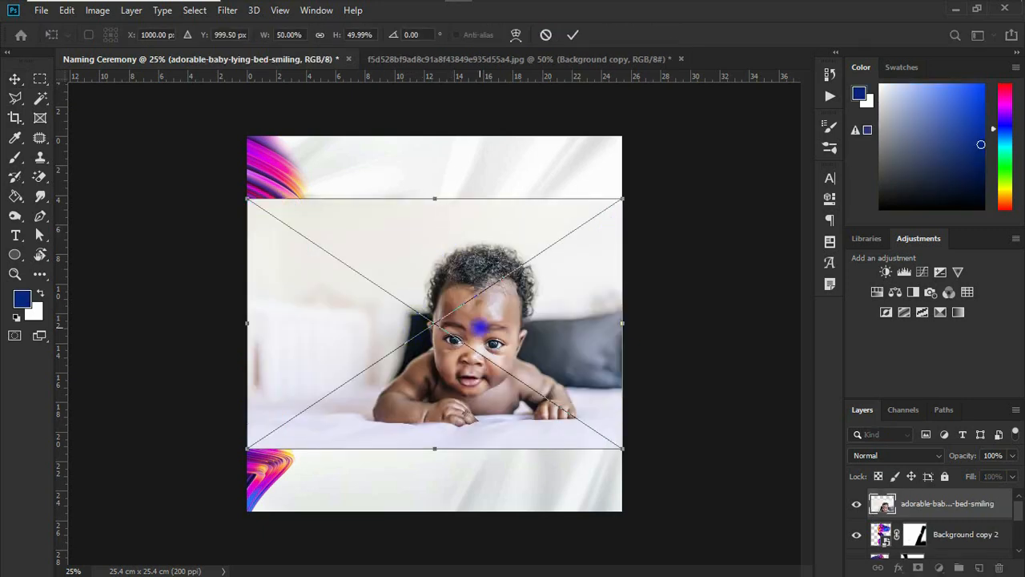
pyautogui.moveTo(479, 326); pyautogui.dragTo(483, 263)
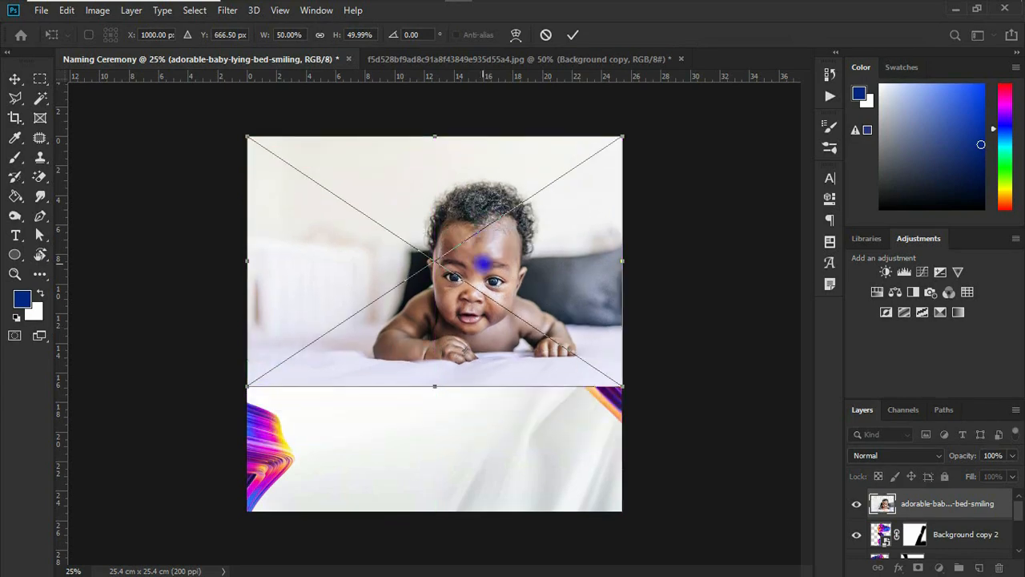
pyautogui.moveTo(446, 256)
pyautogui.mouseDown()
pyautogui.moveTo(437, 250)
pyautogui.moveTo(445, 261)
pyautogui.mouseUp()
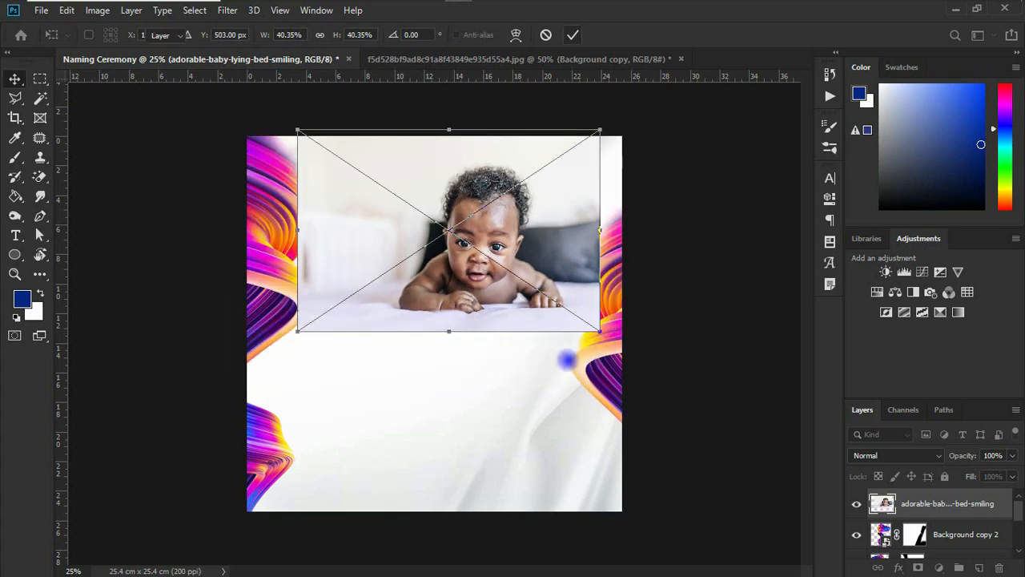
pyautogui.press('Return')
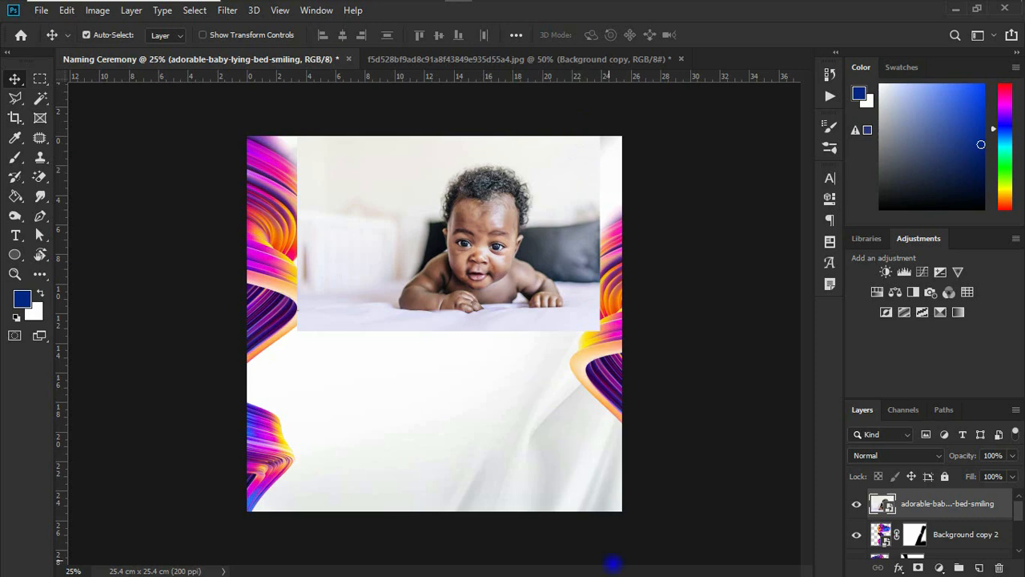
# - Add a layer mask to the baby photo, paint its edges away with a soft black brush and shift the photo up and left
pyautogui.click(918, 567)
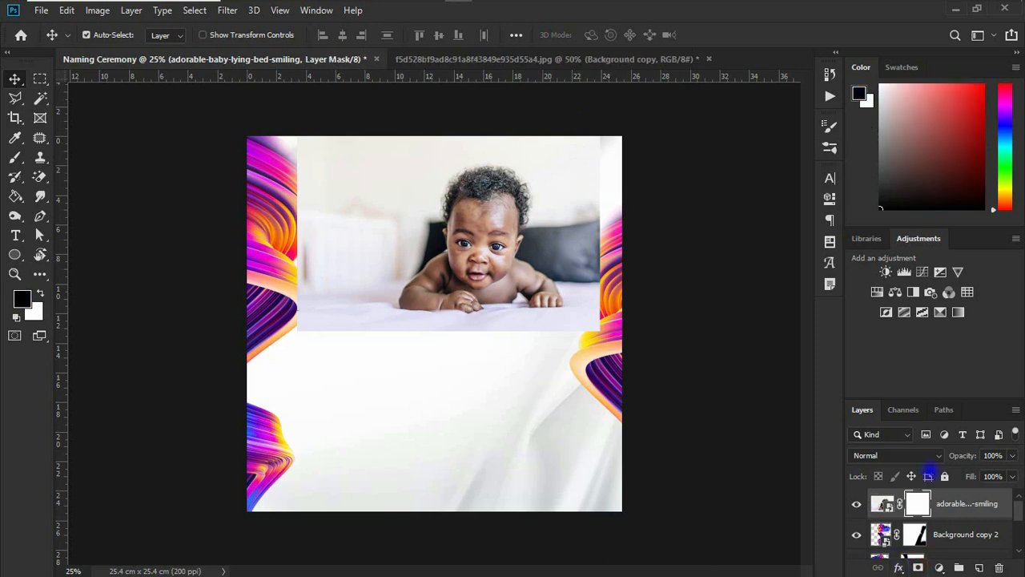
pyautogui.press('b')
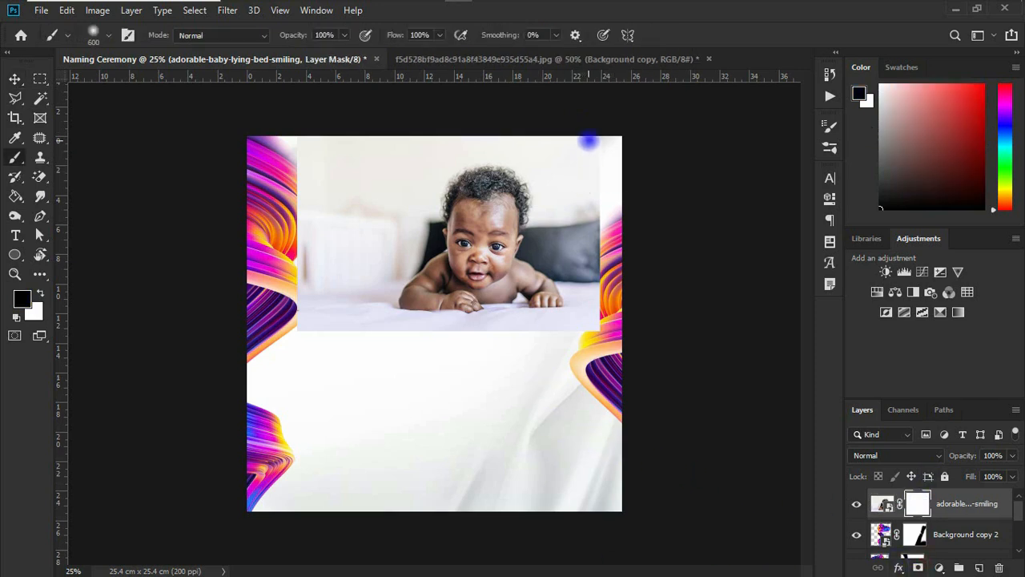
pyautogui.moveTo(591, 142); pyautogui.dragTo(630, 238)
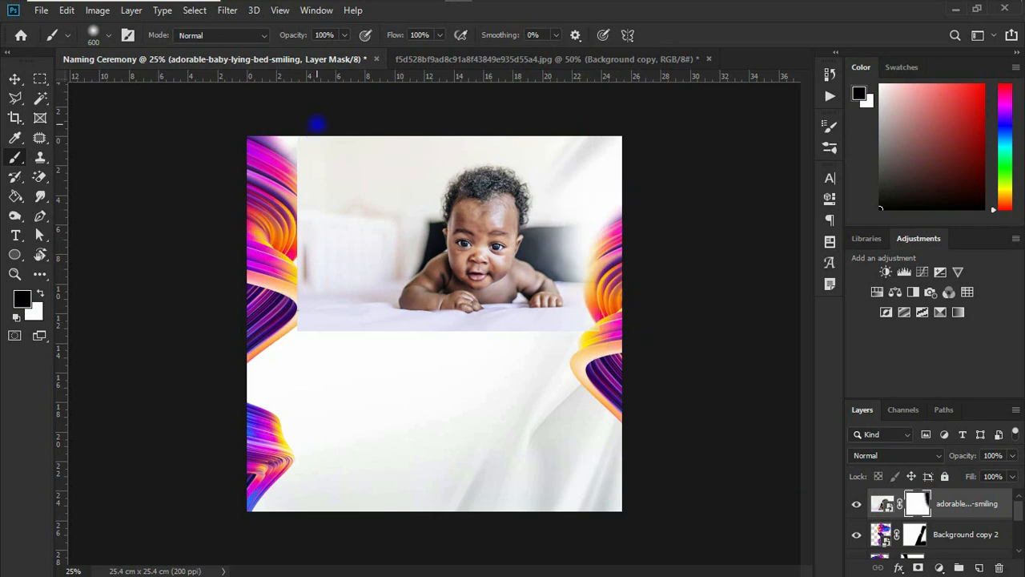
pyautogui.moveTo(315, 128)
pyautogui.mouseDown()
pyautogui.moveTo(288, 345)
pyautogui.moveTo(460, 372)
pyautogui.moveTo(352, 345)
pyautogui.moveTo(546, 358)
pyautogui.mouseUp()
pyautogui.press('v')
pyautogui.moveTo(433, 294); pyautogui.dragTo(401, 276)
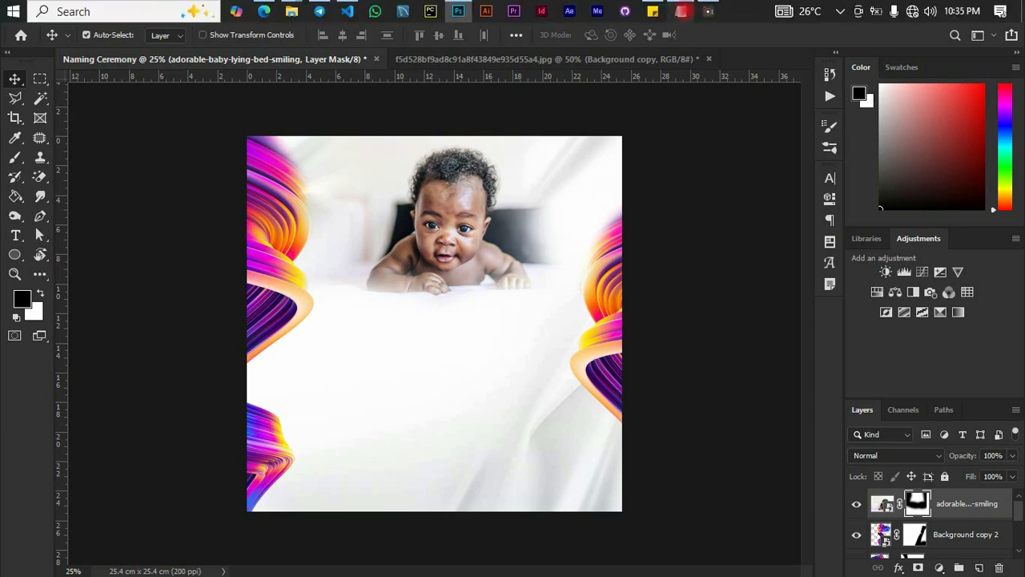
# - Open text.txt in Notepad, copy the line with the parents' names and return to the Photoshop flyer
pyautogui.click(680, 7)
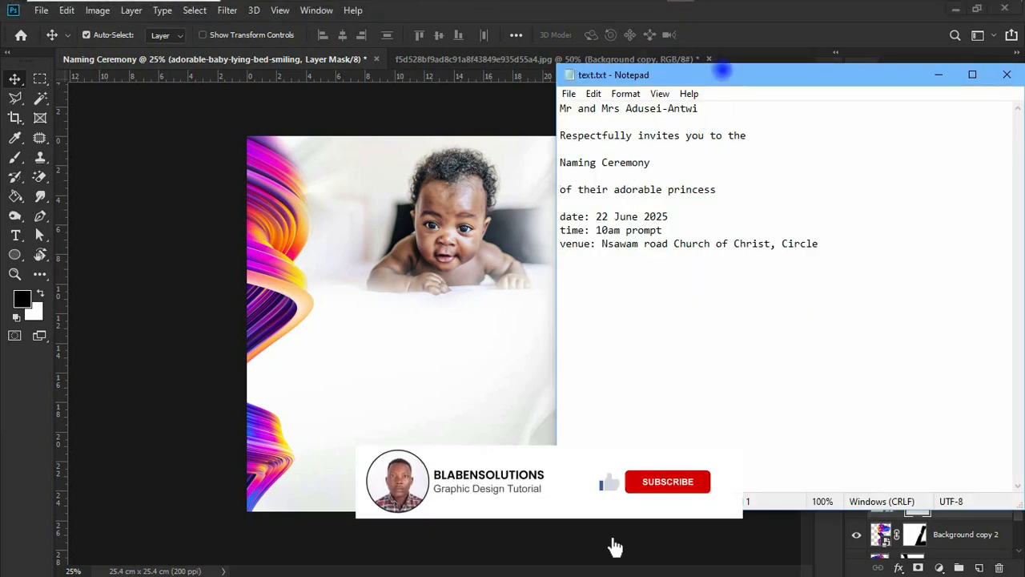
pyautogui.moveTo(724, 69); pyautogui.dragTo(780, 140)
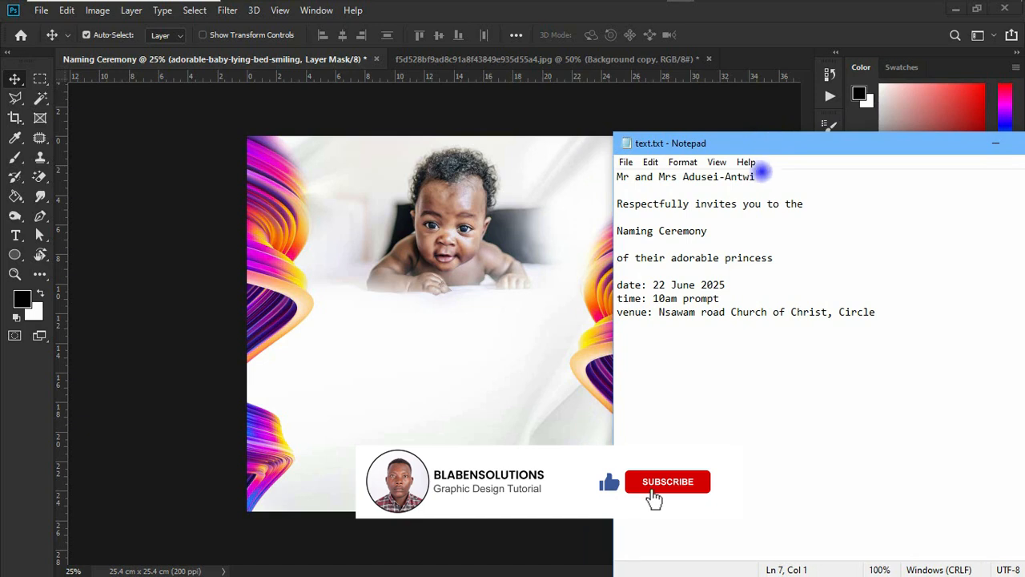
pyautogui.moveTo(765, 176); pyautogui.dragTo(600, 167)
pyautogui.hotkey('ctrl', 'c')
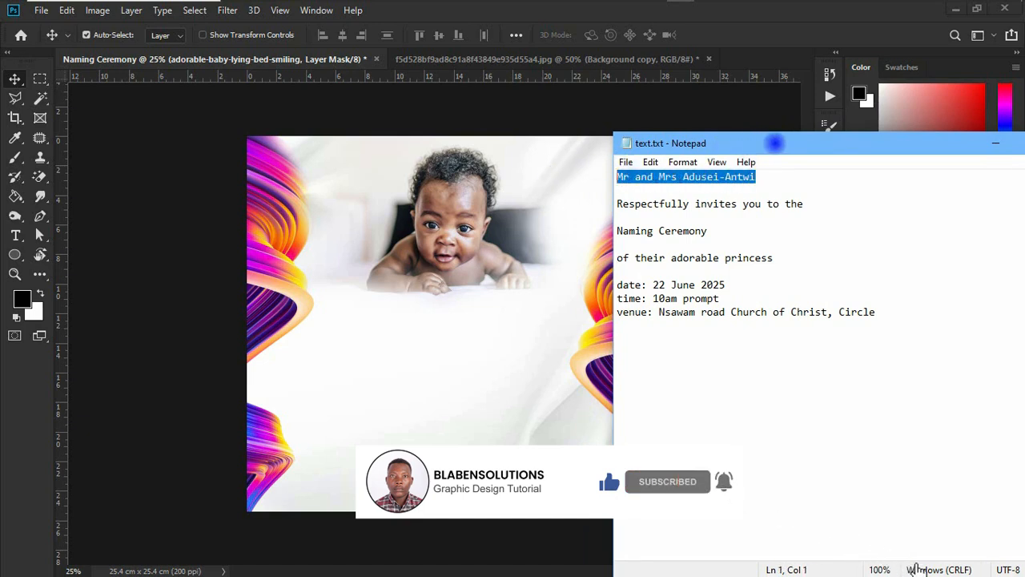
pyautogui.moveTo(774, 141); pyautogui.dragTo(869, 102)
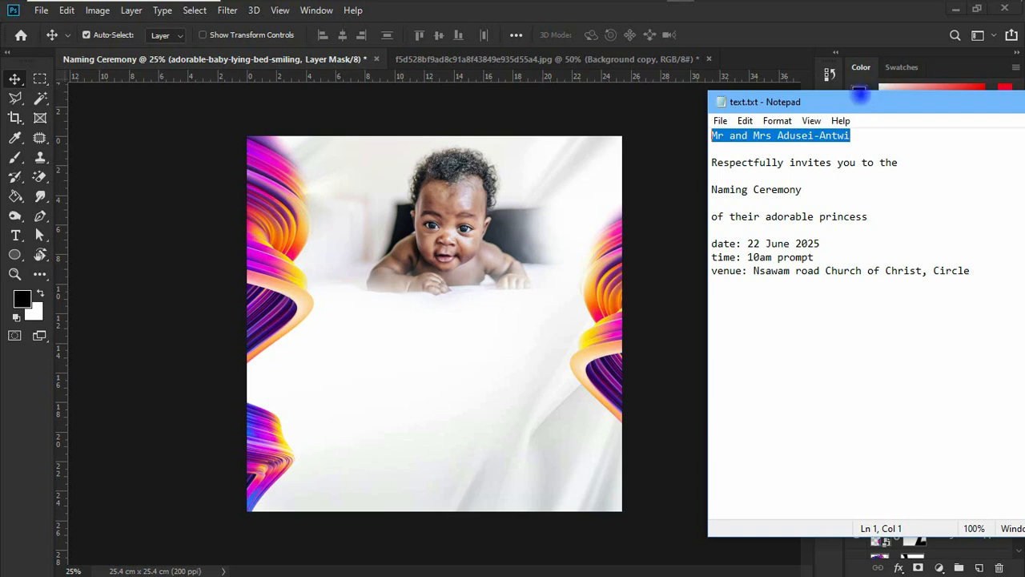
pyautogui.click(387, 214)
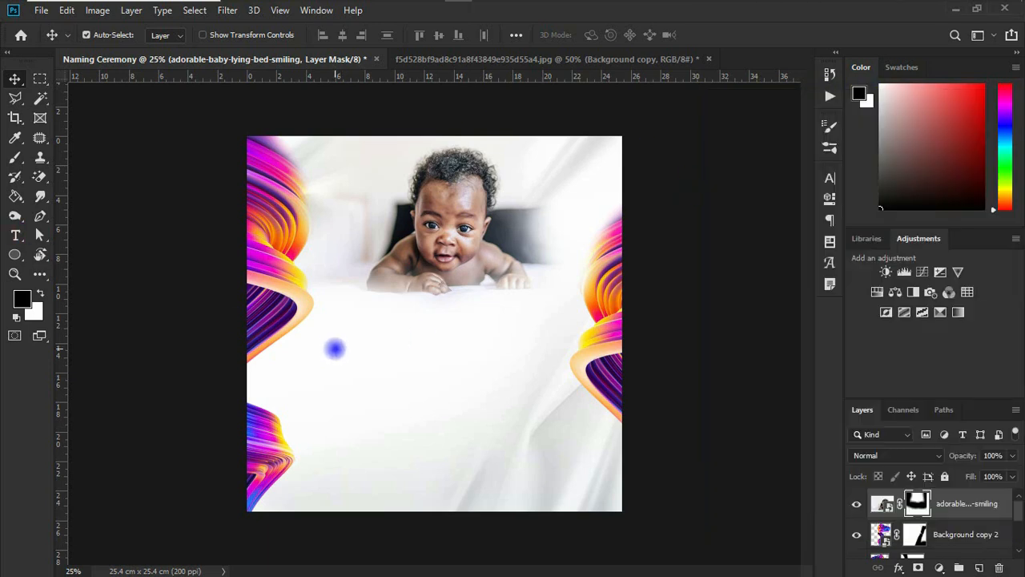
# - Add the copied parents' names as a new text line below the baby photo
pyautogui.press('t')
pyautogui.click(354, 337)
pyautogui.hotkey('ctrl', 'v')
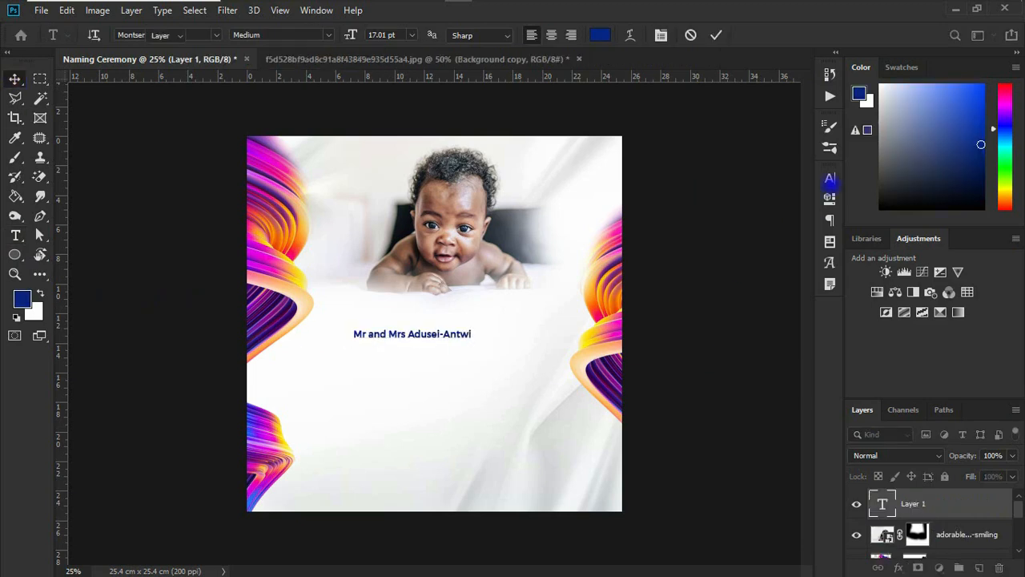
pyautogui.hotkey('ctrl', 'Return')
pyautogui.press('v')
# - Set the parents' names text to 24 pt and recolour it dark purple based on a colour sampled from the left ribbon
pyautogui.click(830, 178)
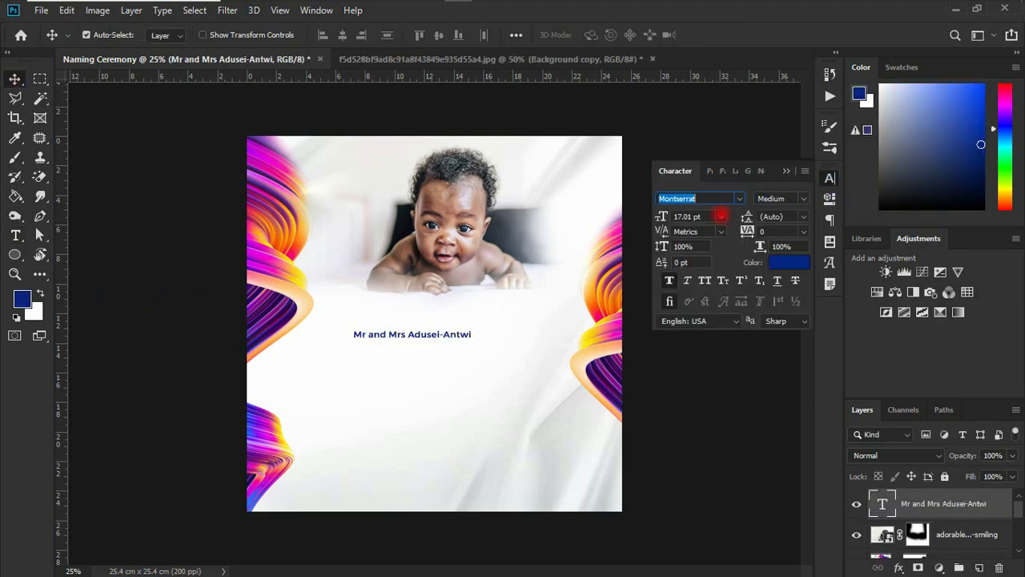
pyautogui.click(722, 215)
pyautogui.click(700, 351)
pyautogui.moveTo(480, 332); pyautogui.dragTo(478, 319)
pyautogui.click(790, 263)
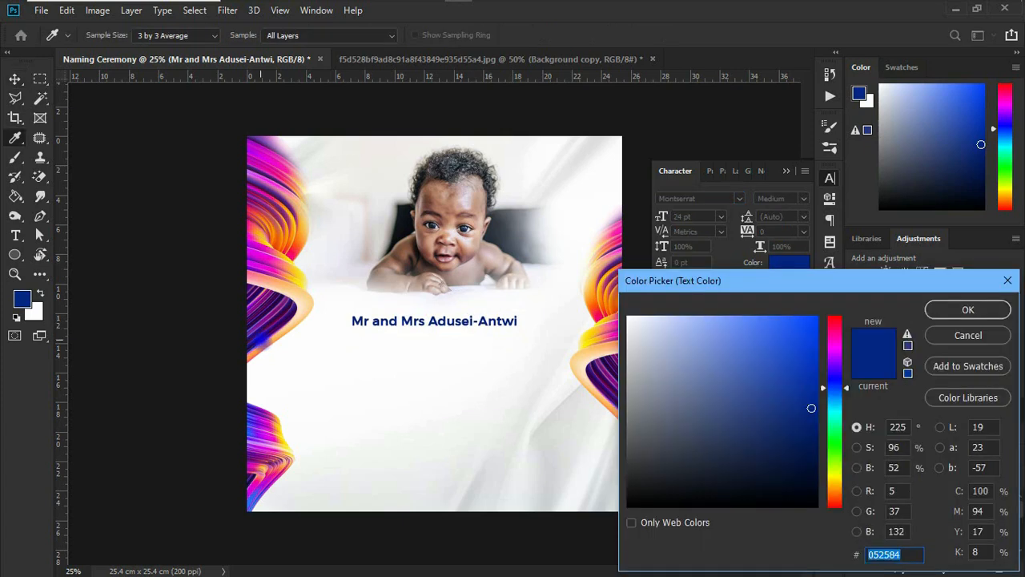
pyautogui.click(262, 341)
pyautogui.click(795, 412)
pyautogui.click(968, 310)
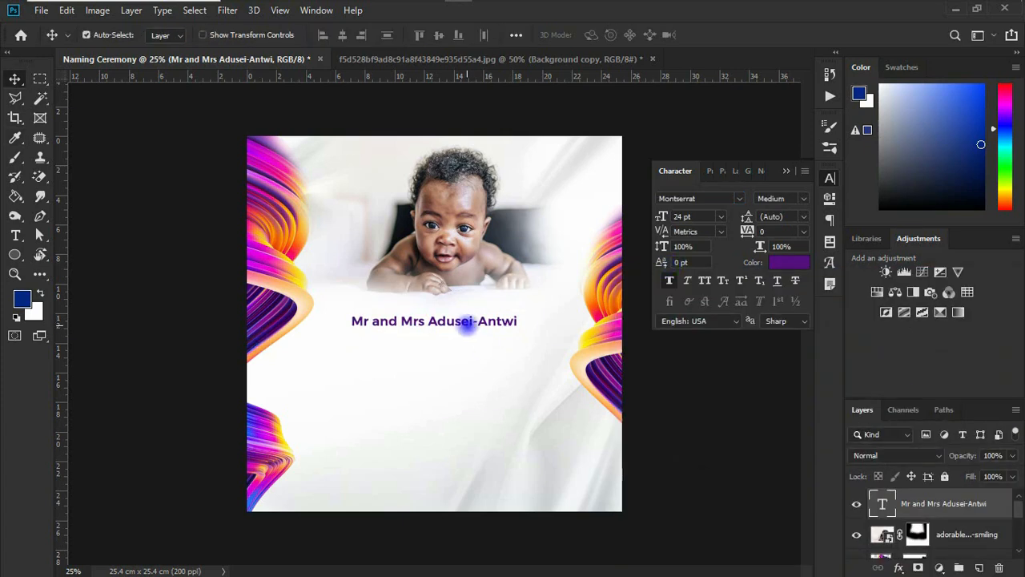
# - Duplicate the names line just below itself and replace the copy's text with "Respectfully invites you to the" from text.txt
pyautogui.moveTo(468, 324); pyautogui.dragTo(469, 351)
pyautogui.click(561, 10)
pyautogui.moveTo(712, 164); pyautogui.dragTo(900, 160)
pyautogui.hotkey('ctrl', 'c')
pyautogui.click(424, 347)
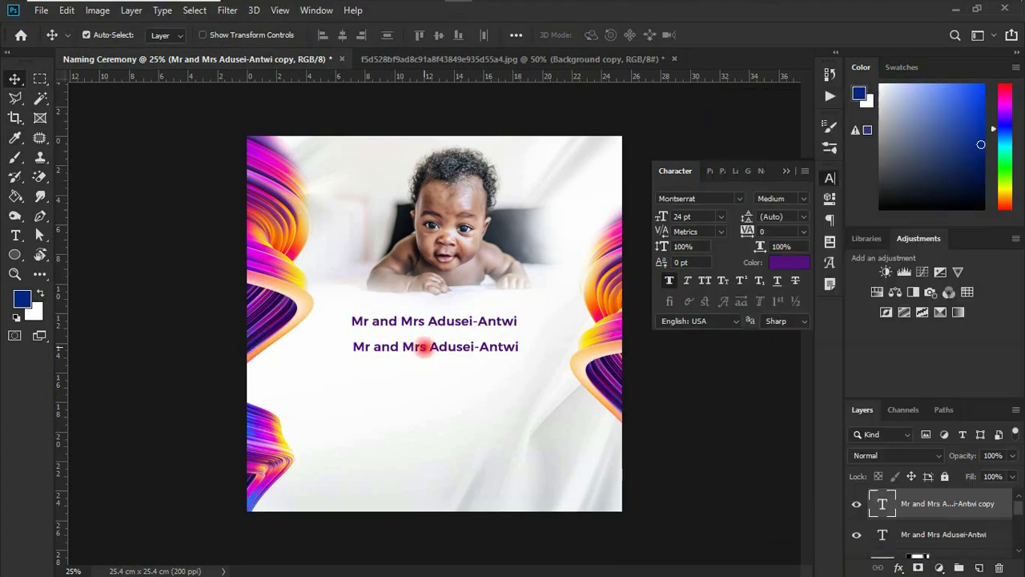
pyautogui.doubleClick(423, 347)
pyautogui.hotkey('ctrl', 'v')
pyautogui.click(15, 79)
# - Set the "Respectfully invites you to the" line to Nova Quinta Regular at 36 pt without faux bold and centre it under the names
pyautogui.click(803, 198)
pyautogui.click(783, 285)
pyautogui.click(668, 281)
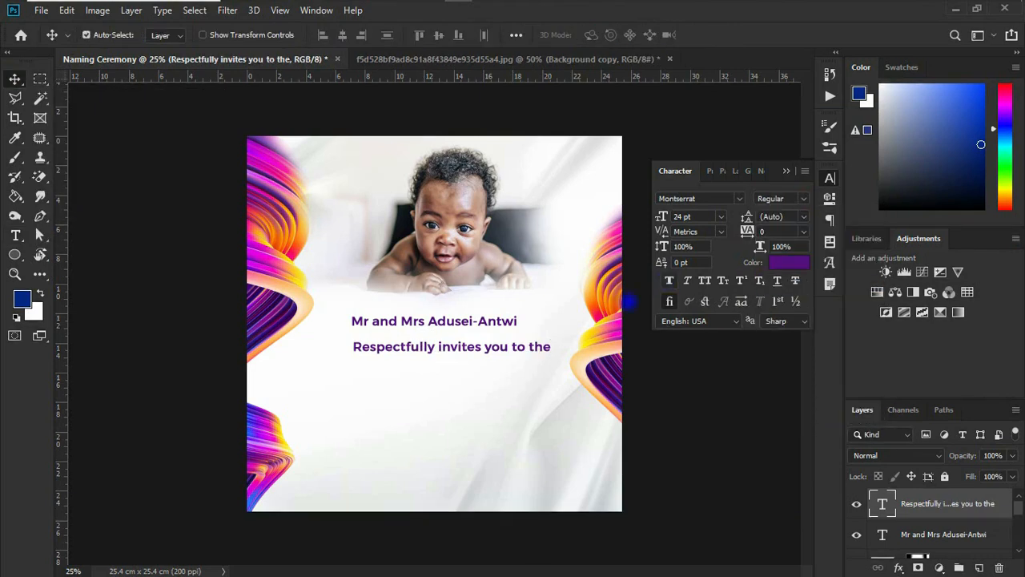
pyautogui.moveTo(448, 350); pyautogui.dragTo(435, 350)
pyautogui.click(739, 199)
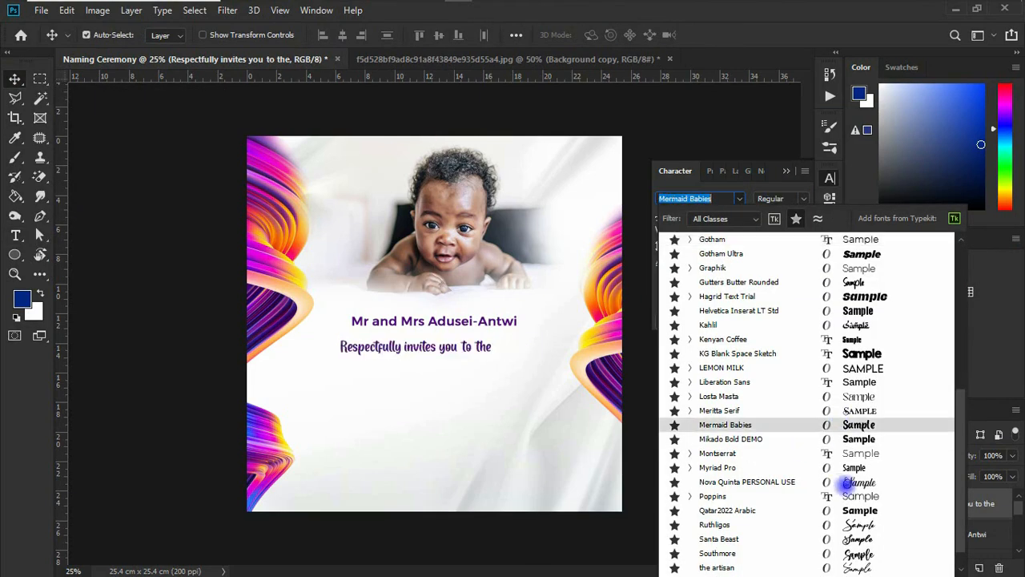
pyautogui.click(850, 483)
pyautogui.moveTo(667, 217); pyautogui.dragTo(671, 217)
pyautogui.moveTo(464, 347); pyautogui.dragTo(448, 351)
# - Remove faux bold from the parents' names, centre them horizontally with the invitation line and nudge both lines up
pyautogui.click(429, 318)
pyautogui.click(670, 280)
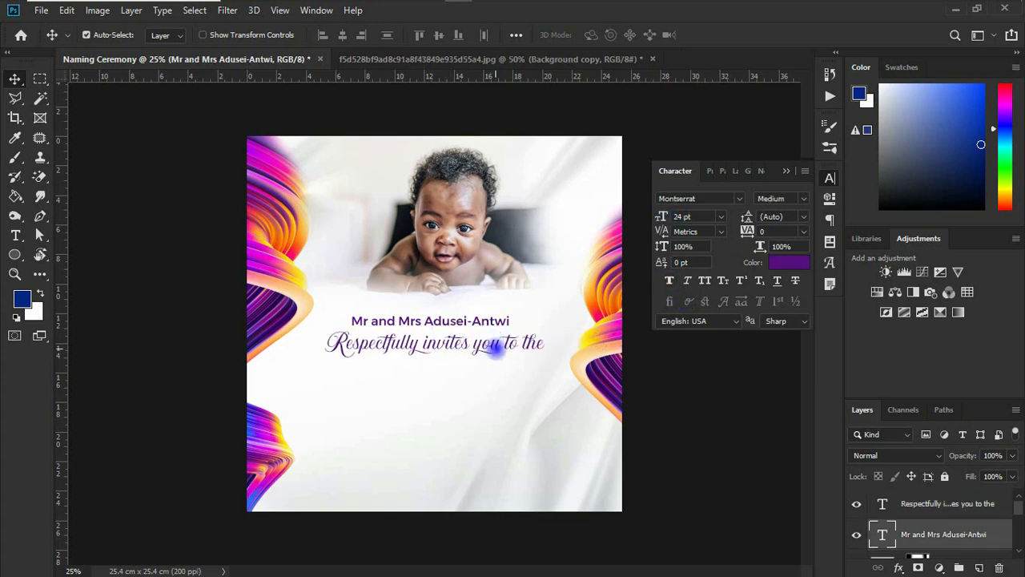
pyautogui.keyDown('shift'); pyautogui.click(495, 349); pyautogui.keyUp('shift')
pyautogui.click(343, 36)
pyautogui.hotkey('shift', 'Up')
pyautogui.hotkey('shift', 'Up')
pyautogui.hotkey('shift', 'Up')
pyautogui.hotkey('shift', 'Up')
pyautogui.hotkey('shift', 'Up')
# - Replace two characters in "Respectfully invites you to the" with alternate glyphs of the script font
pyautogui.click(913, 496)
pyautogui.press('t')
pyautogui.moveTo(411, 338); pyautogui.dragTo(420, 339)
pyautogui.click(480, 404)
pyautogui.moveTo(483, 340); pyautogui.dragTo(505, 333)
pyautogui.click(535, 412)
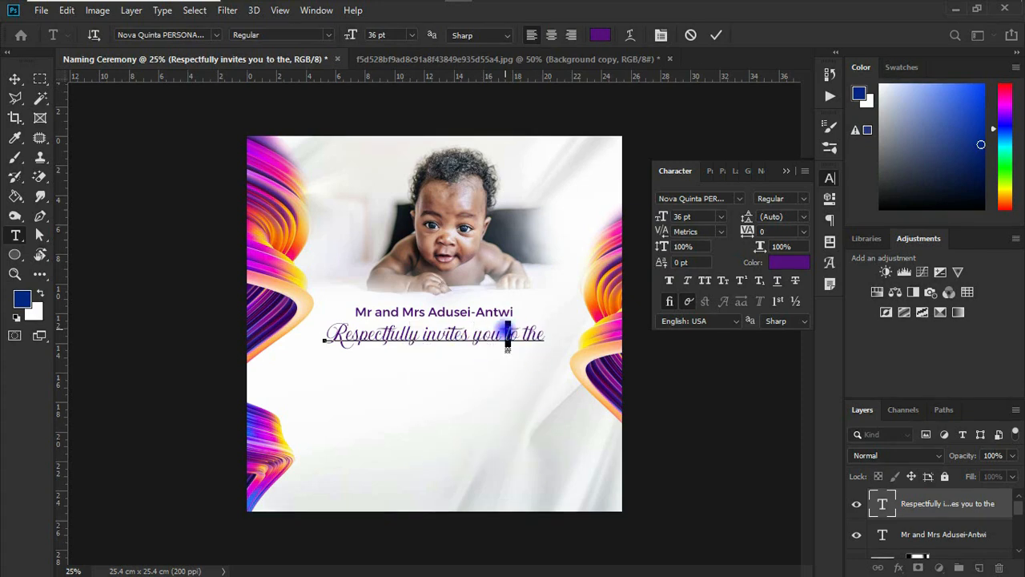
pyautogui.click(15, 79)
# - Duplicate the names line below the invitation line to make two separate text lines reading "Naming" and "Ceremony"
pyautogui.moveTo(420, 312); pyautogui.dragTo(383, 399)
pyautogui.doubleClick(424, 365)
pyautogui.write('Naming')
pyautogui.click(16, 78)
pyautogui.doubleClick(388, 386)
pyautogui.write('Ceremony')
pyautogui.click(15, 79)
# - Set "Naming" in The Chery Moya font, enlarge it to about 112 pt and centre it under the invitation line
pyautogui.moveTo(385, 365); pyautogui.dragTo(384, 375)
pyautogui.click(740, 198)
pyautogui.moveTo(954, 395); pyautogui.dragTo(953, 423)
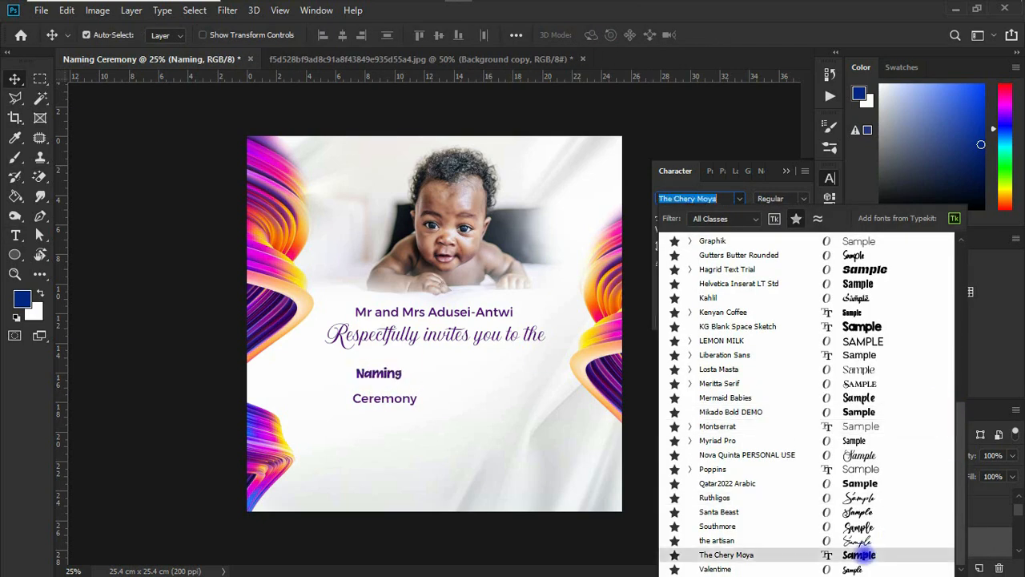
pyautogui.click(865, 556)
pyautogui.hotkey('ctrl', 't')
pyautogui.moveTo(404, 385); pyautogui.dragTo(486, 407)
pyautogui.moveTo(452, 376); pyautogui.dragTo(514, 388)
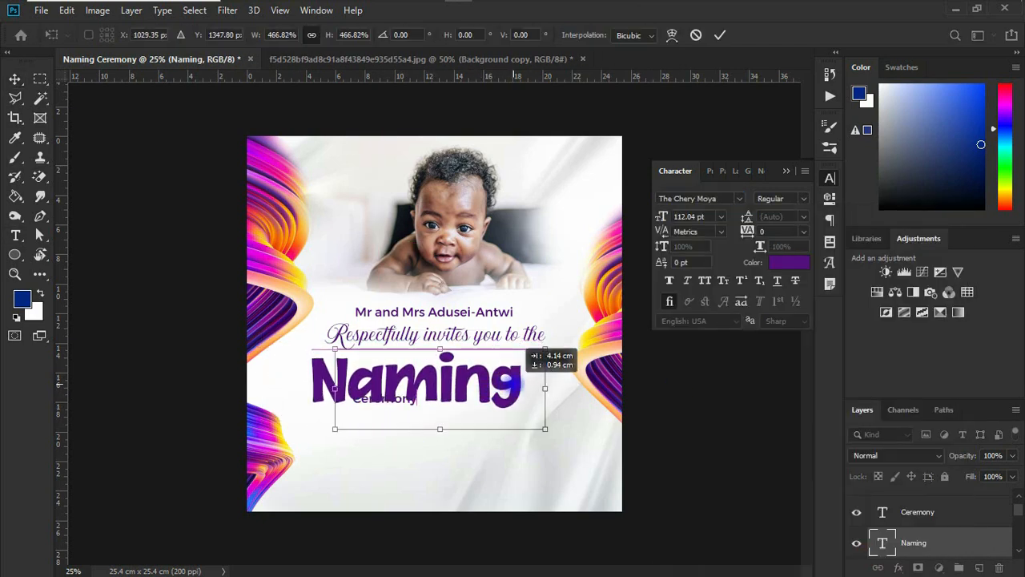
pyautogui.click(15, 78)
# - Enlarge "Ceremony" to nearly the width of "Naming" and place it directly underneath
pyautogui.moveTo(412, 405); pyautogui.dragTo(509, 437)
pyautogui.hotkey('ctrl', 't')
pyautogui.moveTo(473, 415); pyautogui.dragTo(510, 415)
pyautogui.click(15, 78)
# - Try other fonts on "Ceremony", set it to The Chery Moya and resize it to slightly wider than "Naming"
pyautogui.click(740, 198)
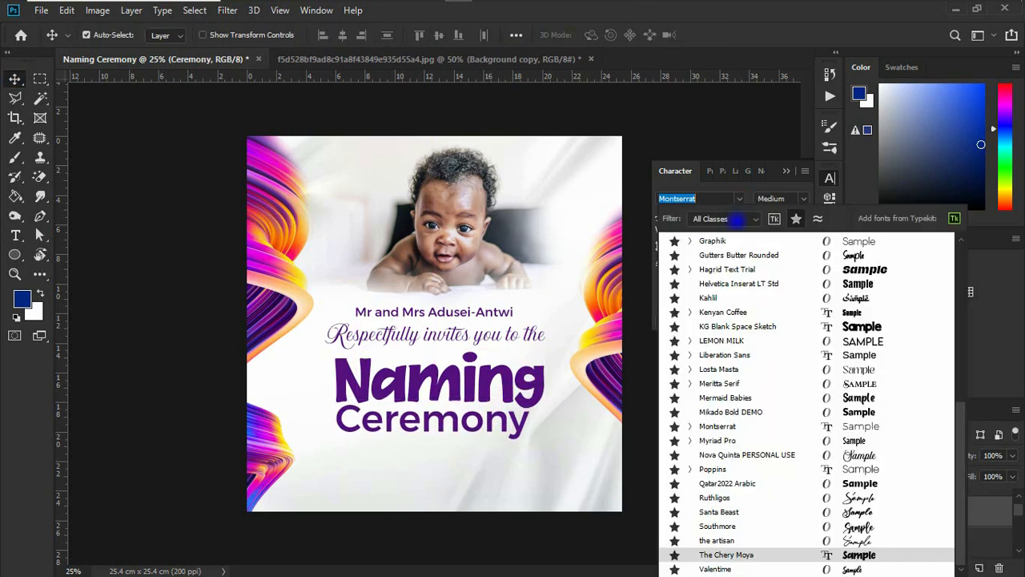
pyautogui.click(753, 328)
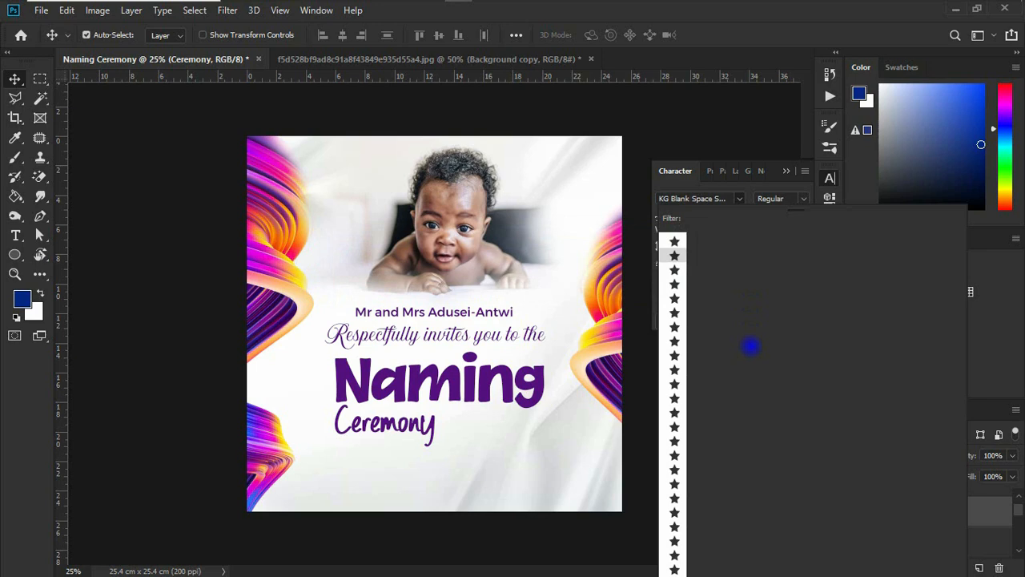
pyautogui.scroll(-3, 824, 496)
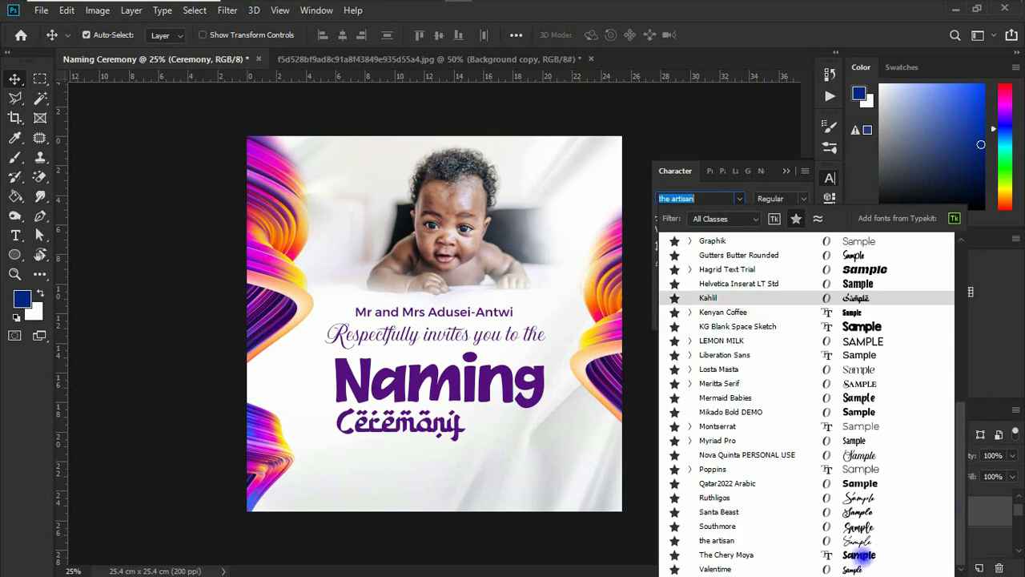
pyautogui.click(925, 556)
pyautogui.hotkey('ctrl', 't')
pyautogui.moveTo(512, 422)
pyautogui.mouseDown()
pyautogui.moveTo(553, 422)
pyautogui.moveTo(523, 423)
pyautogui.mouseUp()
pyautogui.press('Return')
# - Nudge "Naming" and the baby photo slightly upward, and select the parents' names line
pyautogui.moveTo(449, 375); pyautogui.dragTo(449, 370)
pyautogui.moveTo(439, 262); pyautogui.dragTo(439, 251)
pyautogui.click(431, 312)
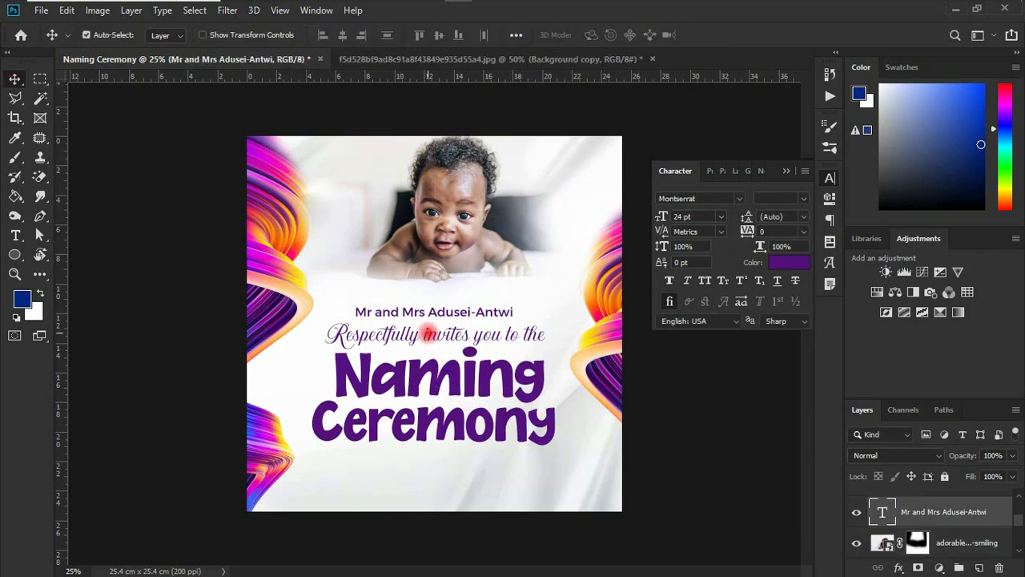
# - Move the parents' names and the invitation line upward together and centre them horizontally on the canvas
pyautogui.keyDown('shift'); pyautogui.click(431, 334); pyautogui.keyUp('shift')
pyautogui.moveTo(433, 334)
pyautogui.mouseDown()
pyautogui.moveTo(433, 315)
pyautogui.moveTo(443, 317)
pyautogui.mouseUp()
pyautogui.click(518, 35)
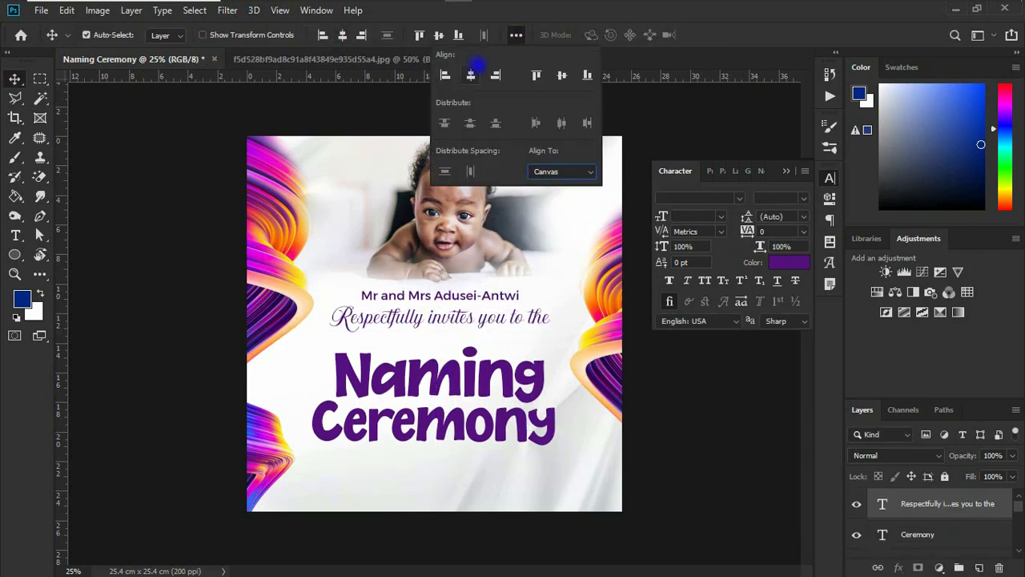
pyautogui.click(472, 74)
# - Move "Naming" and "Ceremony" up about 1 cm beneath the invitation line and centre them horizontally on the canvas
pyautogui.click(473, 379)
pyautogui.click(344, 35)
pyautogui.keyDown('shift'); pyautogui.click(454, 404); pyautogui.keyUp('shift')
pyautogui.moveTo(454, 405); pyautogui.dragTo(454, 390)
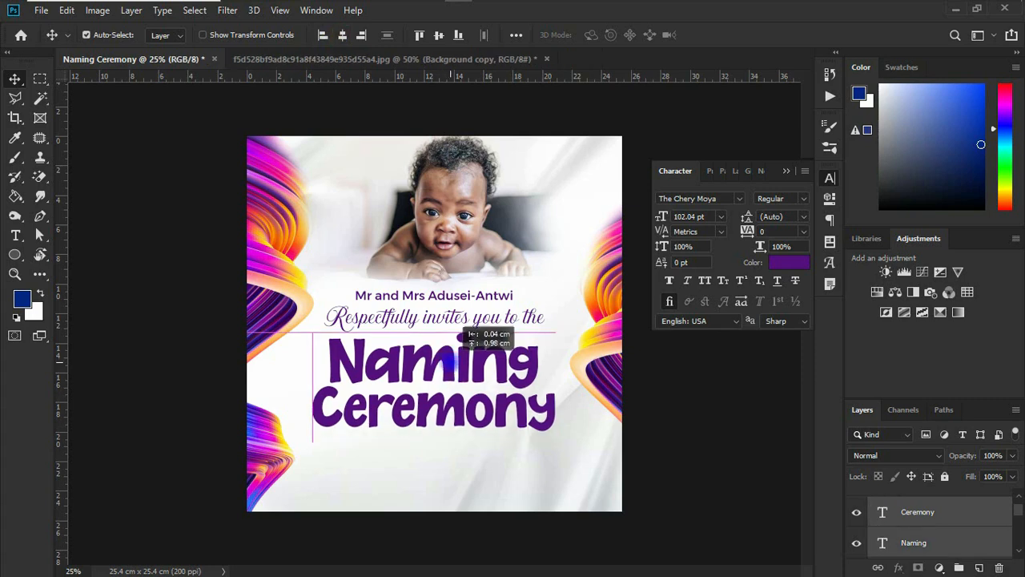
pyautogui.click(342, 35)
pyautogui.moveTo(521, 423); pyautogui.dragTo(522, 425)
# - Recolour the invitation line with pink f30e52 sampled from the ribbon, and add "of their adorable princess" beneath "Ceremony" in a matching pink script
pyautogui.click(400, 319)
pyautogui.click(789, 263)
pyautogui.click(290, 251)
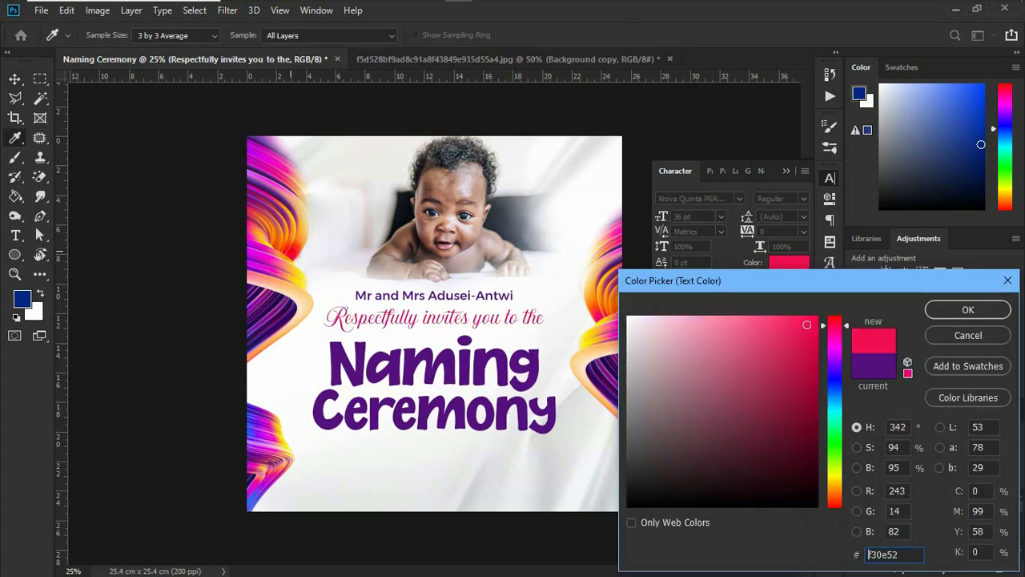
pyautogui.click(954, 311)
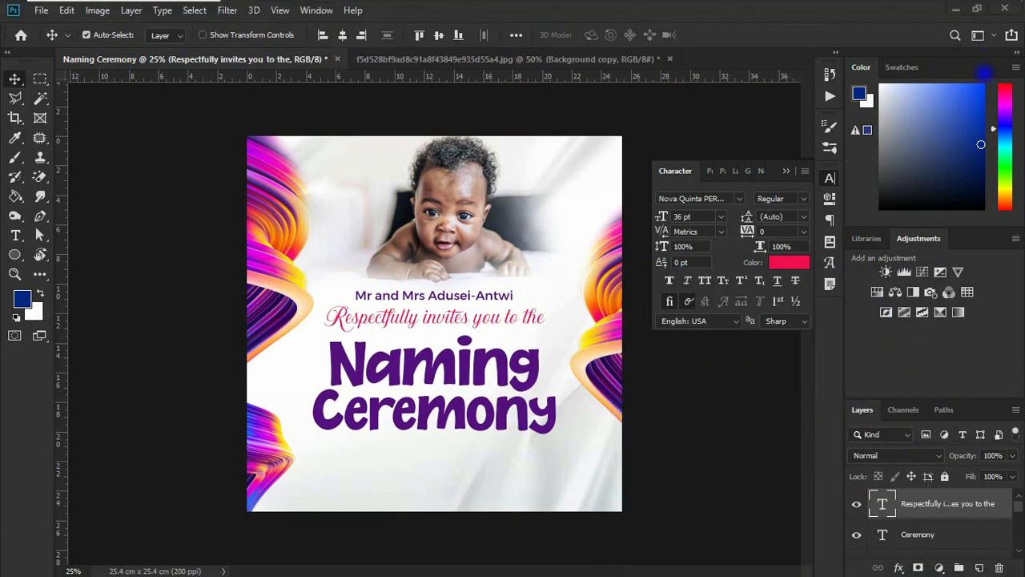
pyautogui.press('super+a')
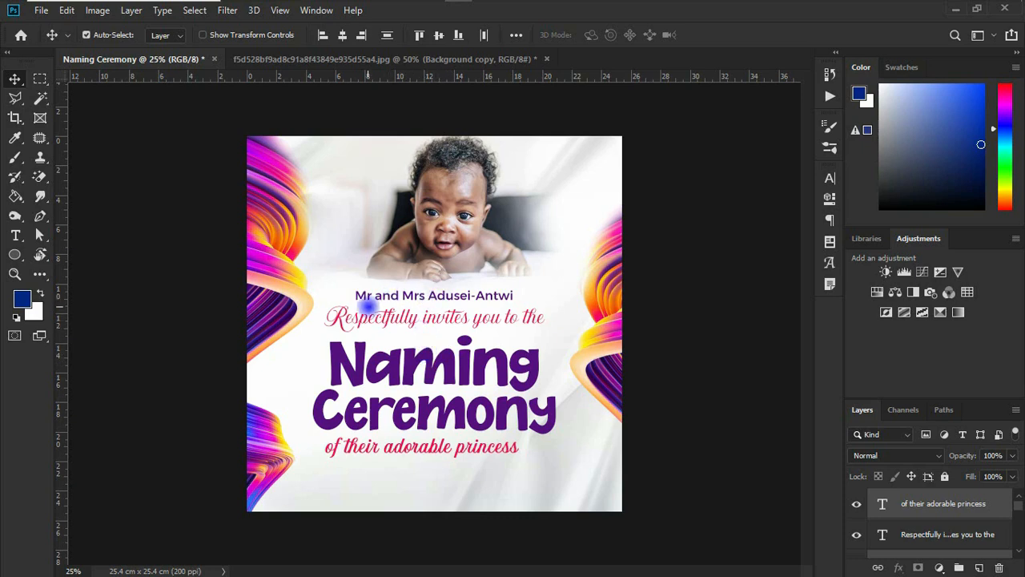
# - Inspect the font settings of the parents' names, the invitation line and "Naming" one after another
pyautogui.click(381, 296)
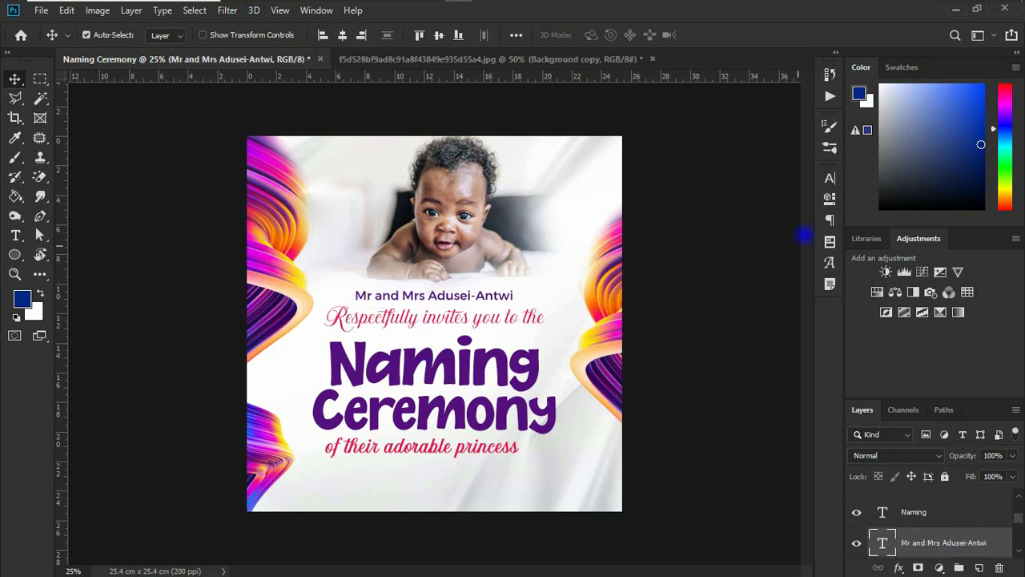
pyautogui.click(829, 178)
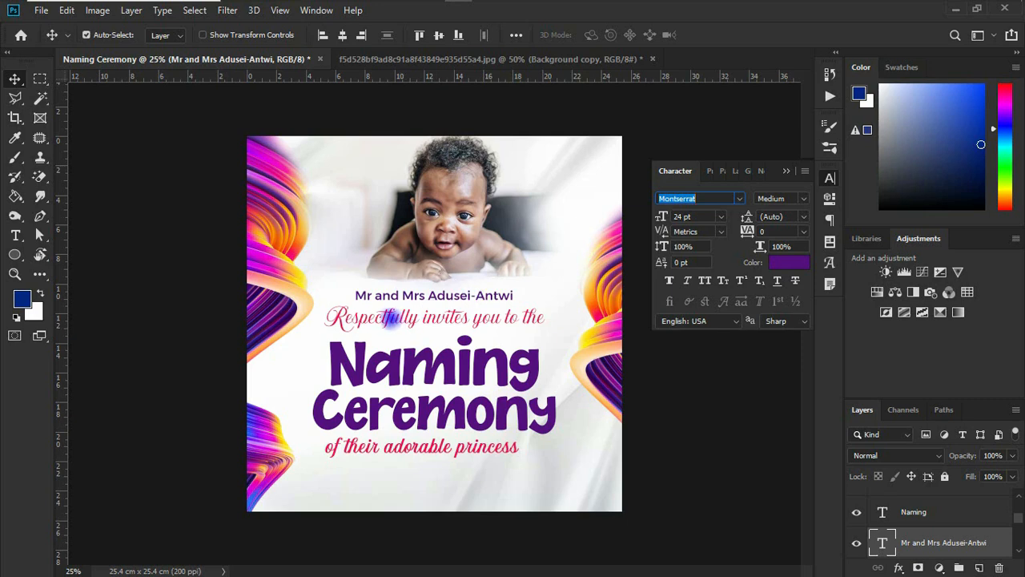
pyautogui.click(390, 317)
pyautogui.click(390, 317)
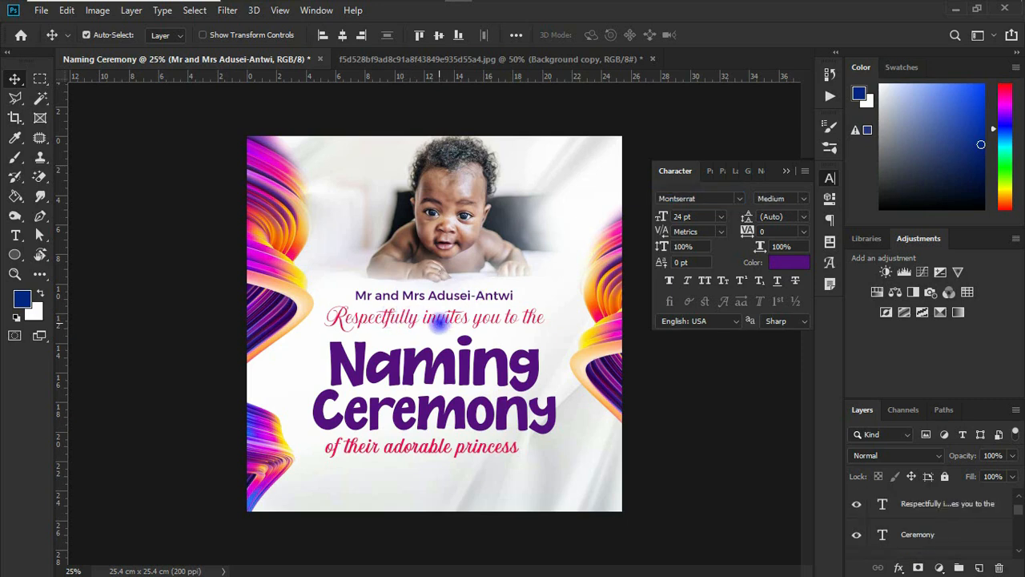
pyautogui.click(426, 318)
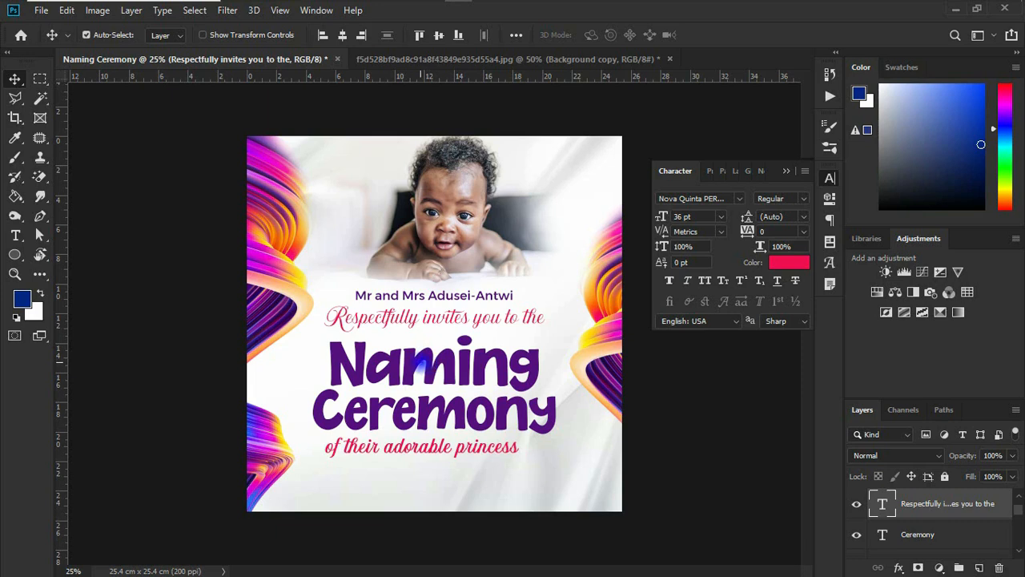
pyautogui.click(420, 367)
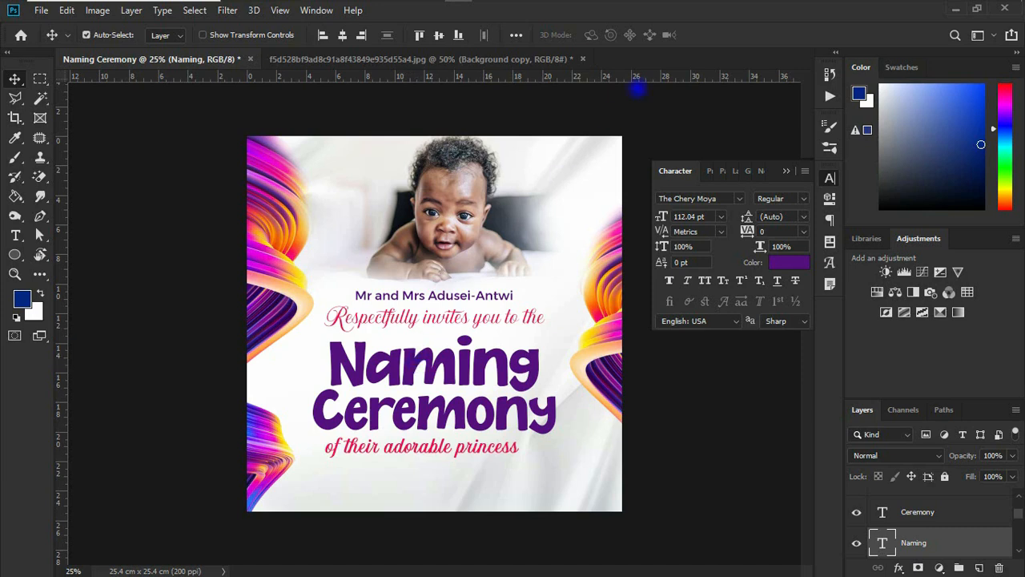
# - Switch to text.txt in Notepad to get the date, time and venue wording
pyautogui.click(681, 11)
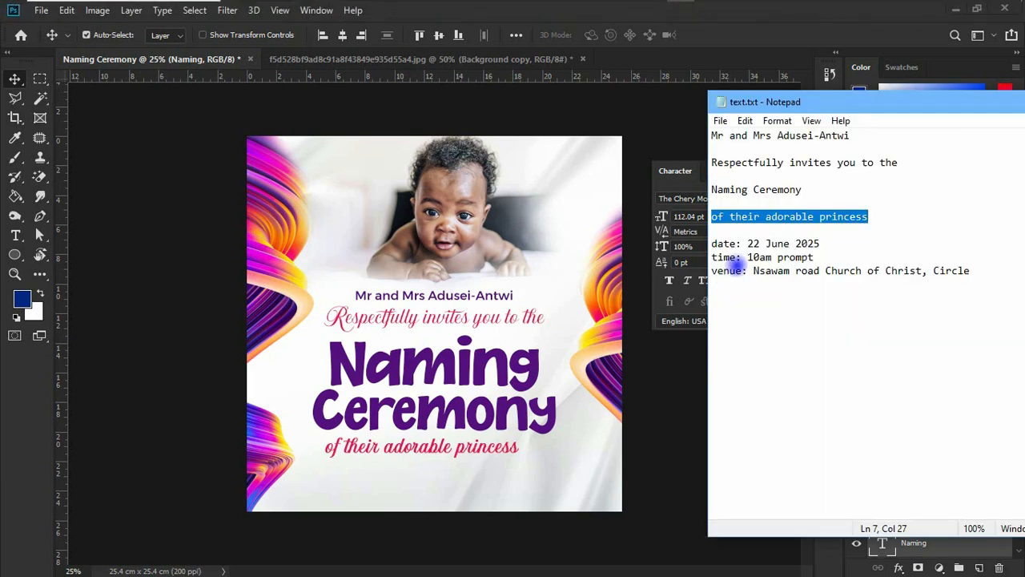